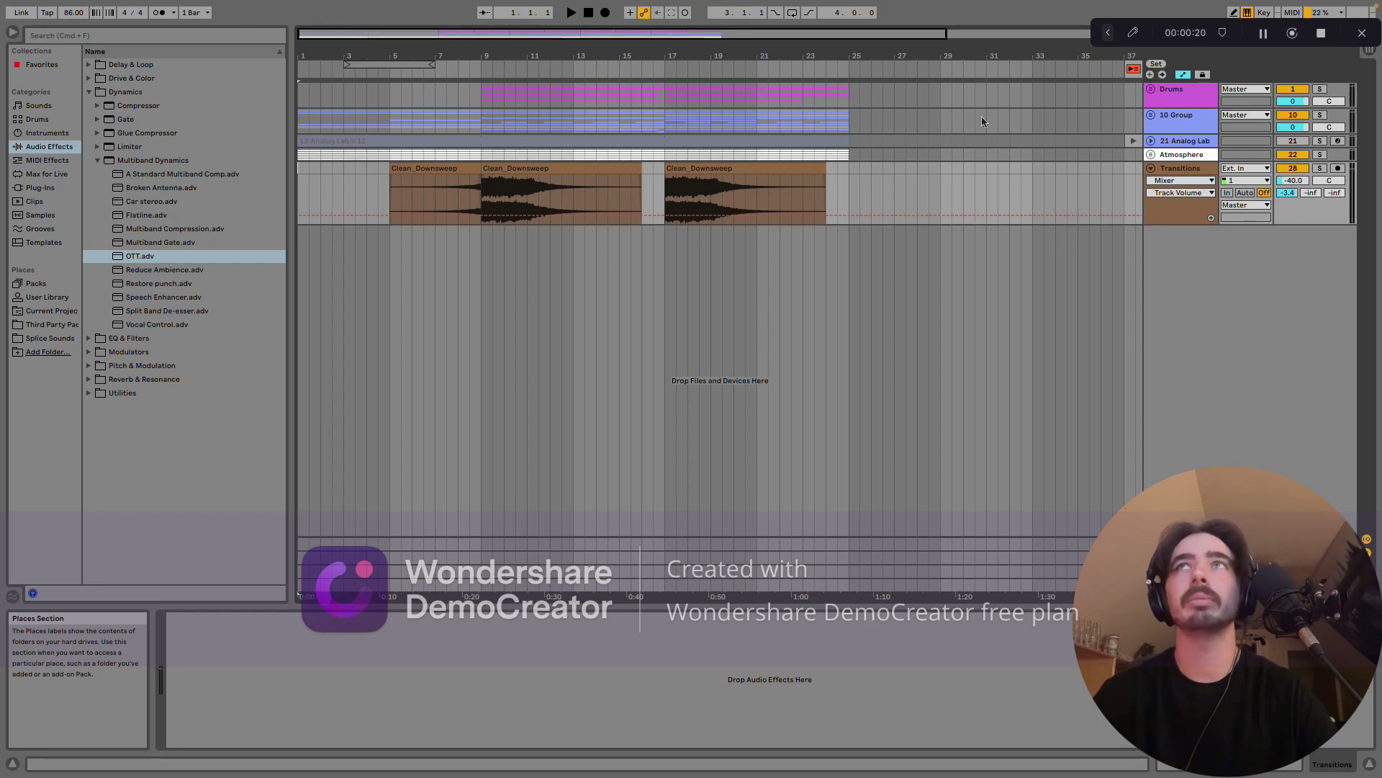
# - Play the arrangement from bar 13 of the Drums track, showing its Ghz Vulf Compressor 3
pyautogui.click(573, 90)
pyautogui.press('space')
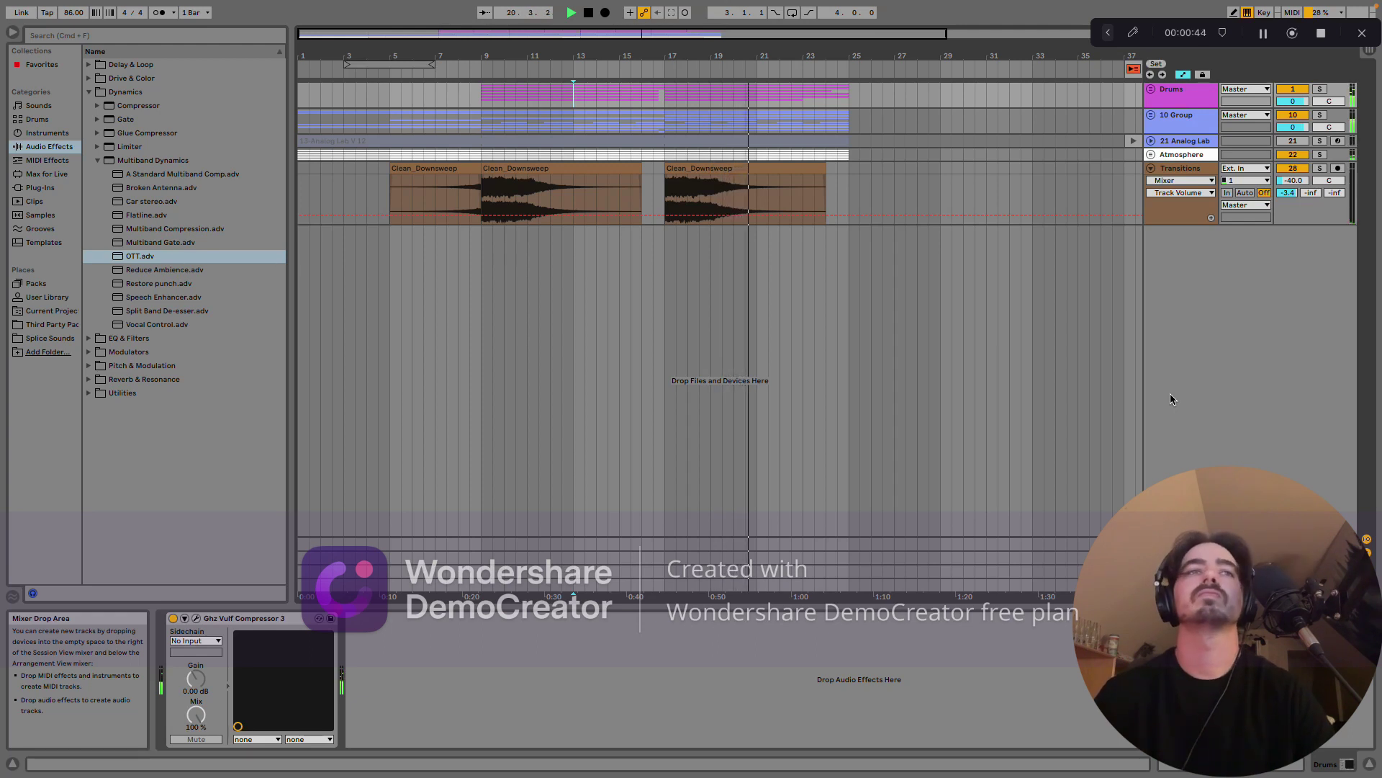
# - Unfold and solo the Drums group, restarting playback from bar 13
pyautogui.click(1150, 88)
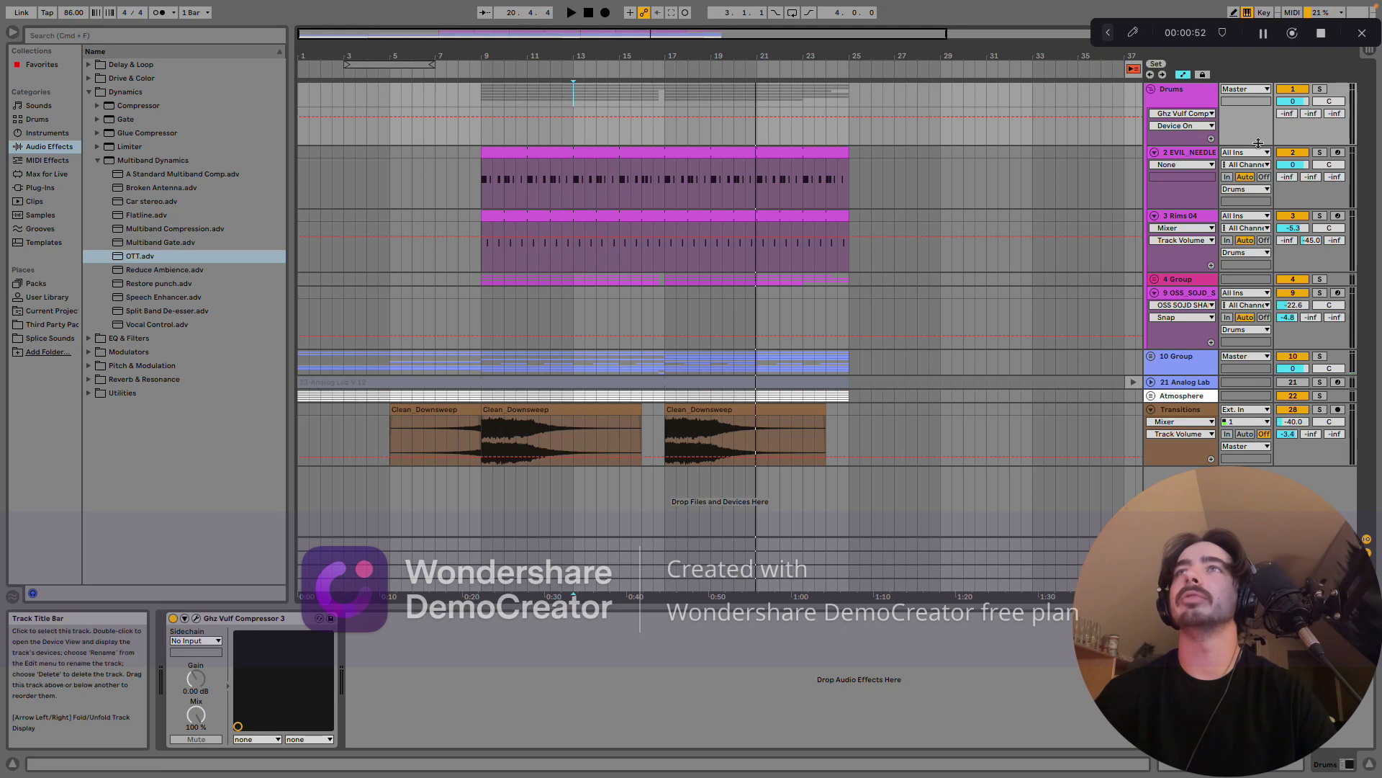
pyautogui.click(1320, 88)
pyautogui.press('space')
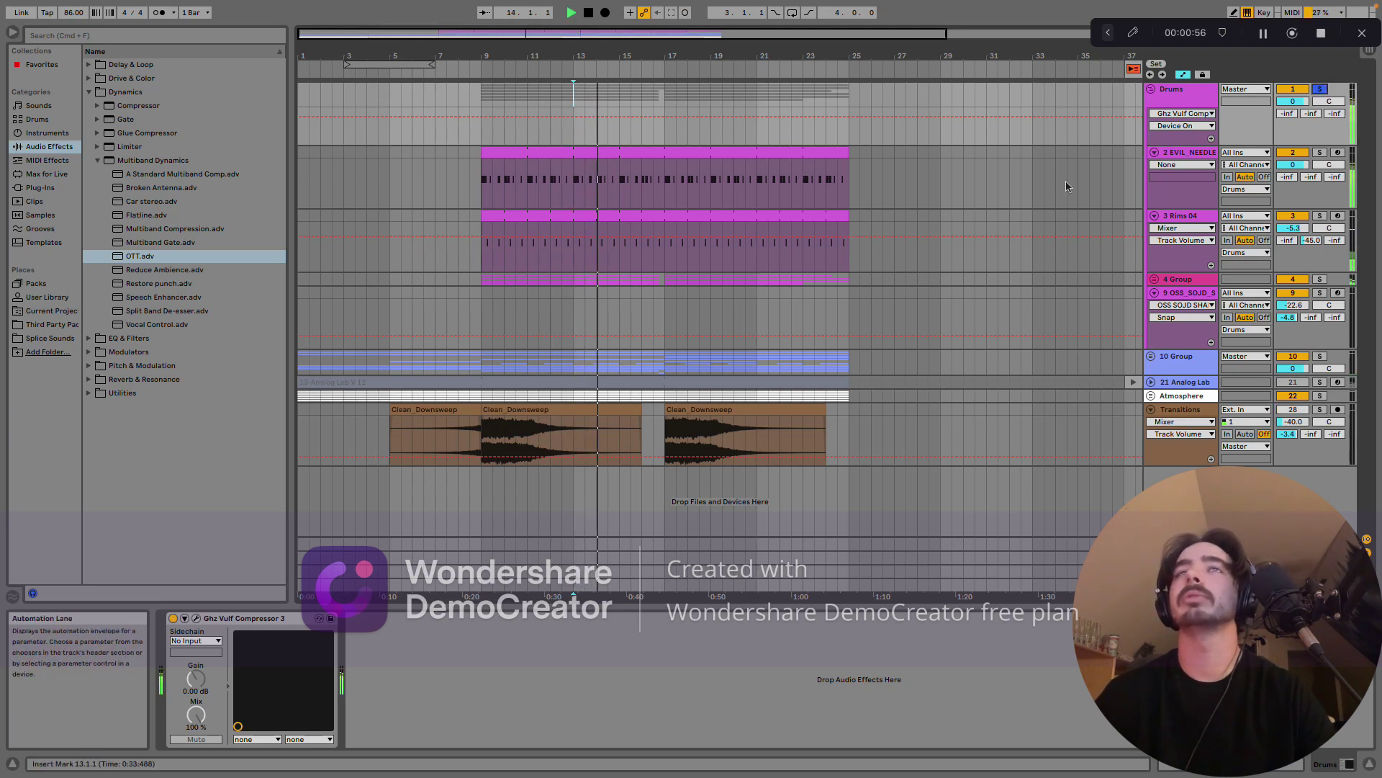
# - Inspect the kick and Rims 04 samplers, solo Rims 04, then solo 4 Group instead
pyautogui.click(1188, 154)
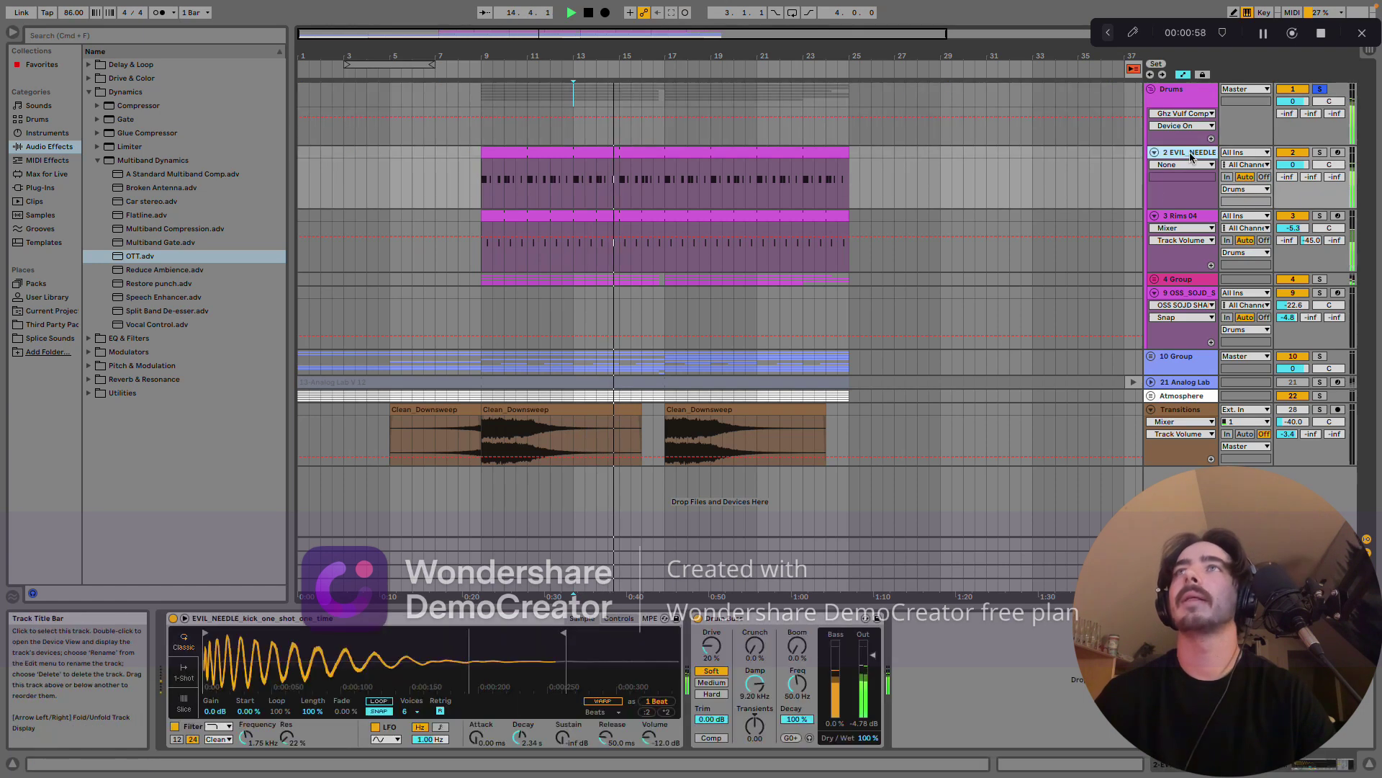
pyautogui.click(1185, 216)
pyautogui.click(1320, 216)
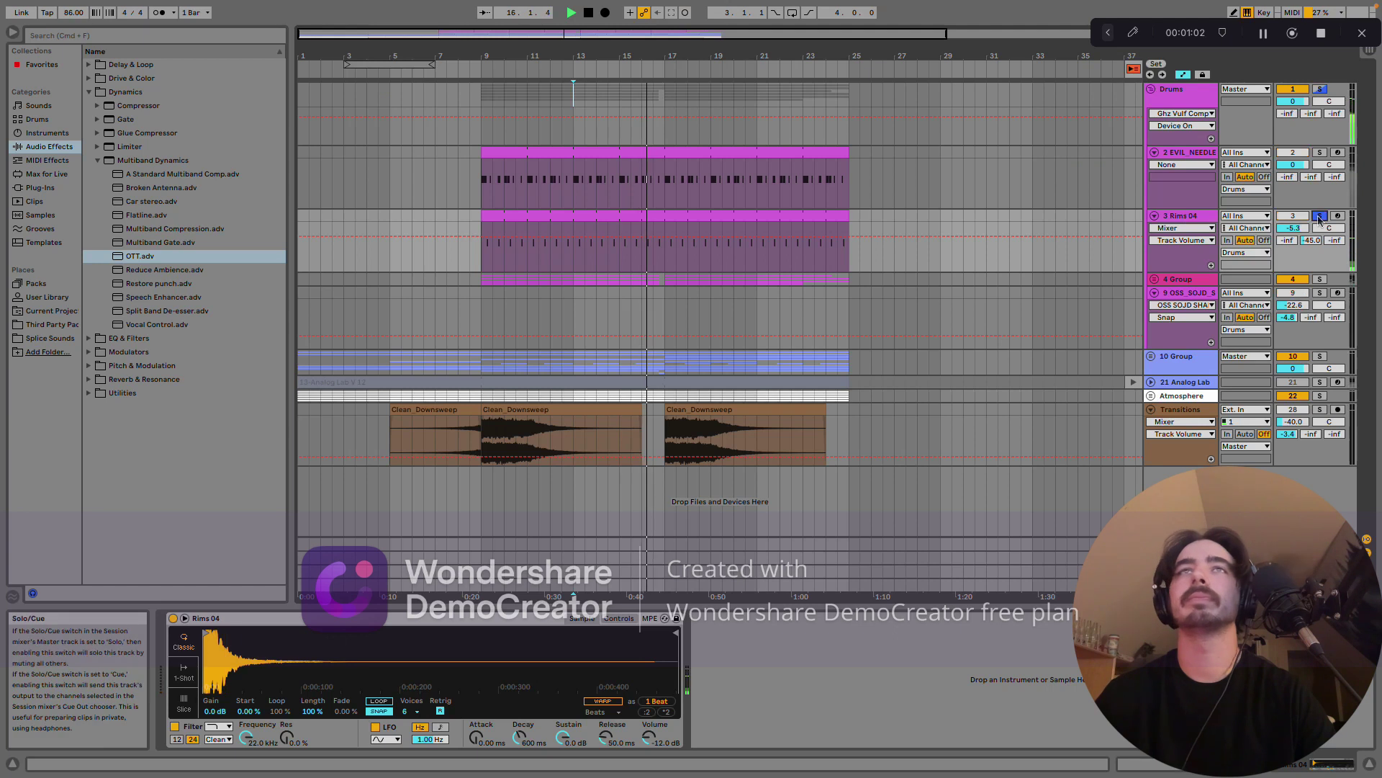
pyautogui.click(1320, 279)
# - Unfold 4 Group, select bars 9–25 across tracks 5–8, and show its effect devices
pyautogui.click(1155, 279)
pyautogui.scroll(-3, 504, 180)
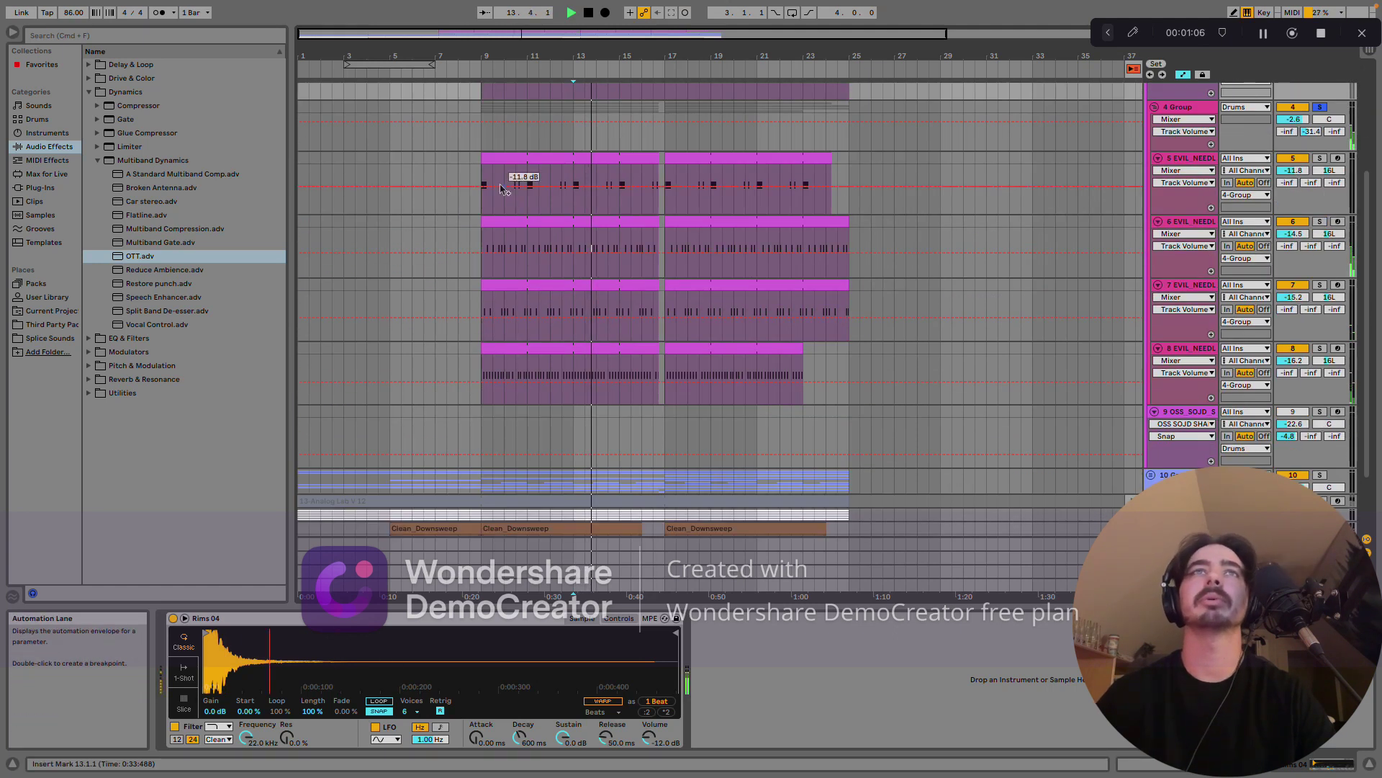
pyautogui.moveTo(484, 178)
pyautogui.mouseDown()
pyautogui.moveTo(792, 303)
pyautogui.moveTo(828, 393)
pyautogui.moveTo(848, 402)
pyautogui.moveTo(676, 229)
pyautogui.moveTo(481, 180)
pyautogui.mouseUp()
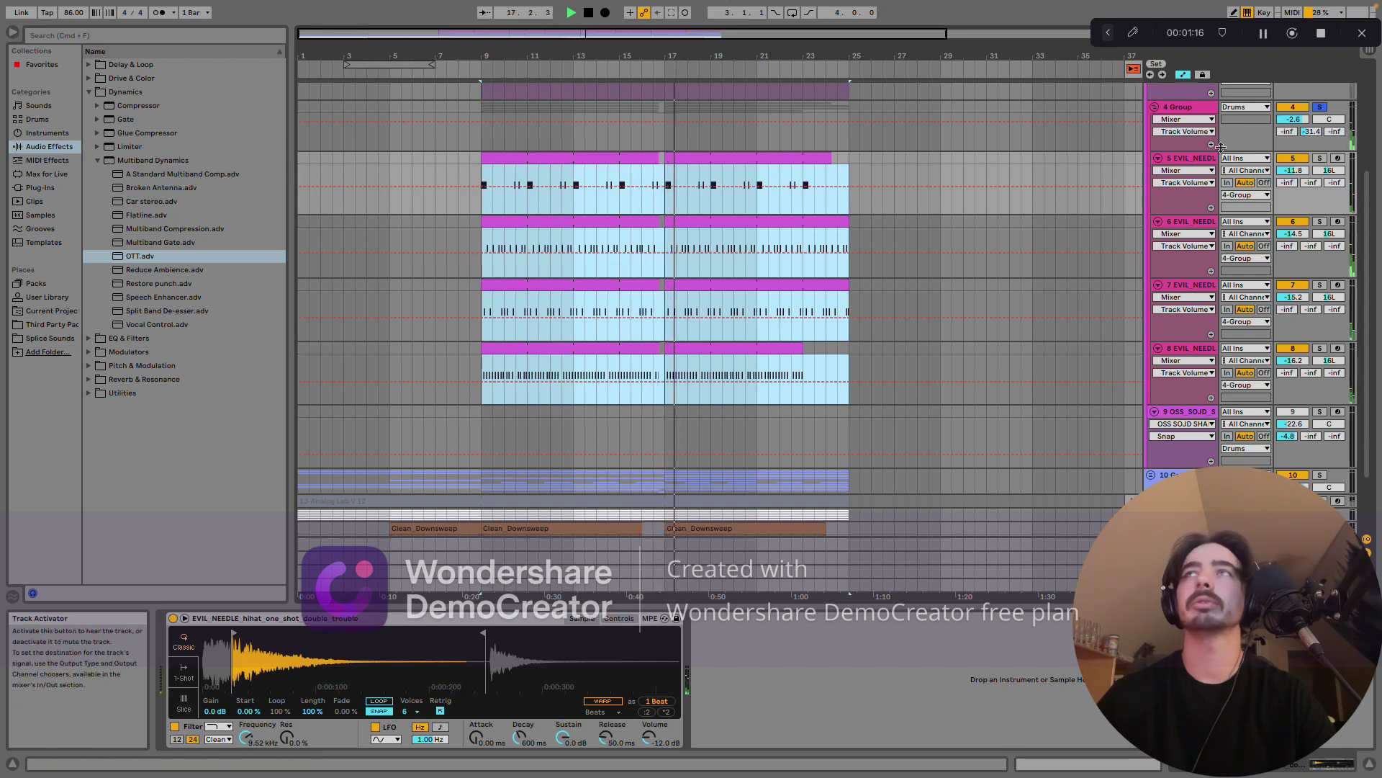
pyautogui.click(1190, 108)
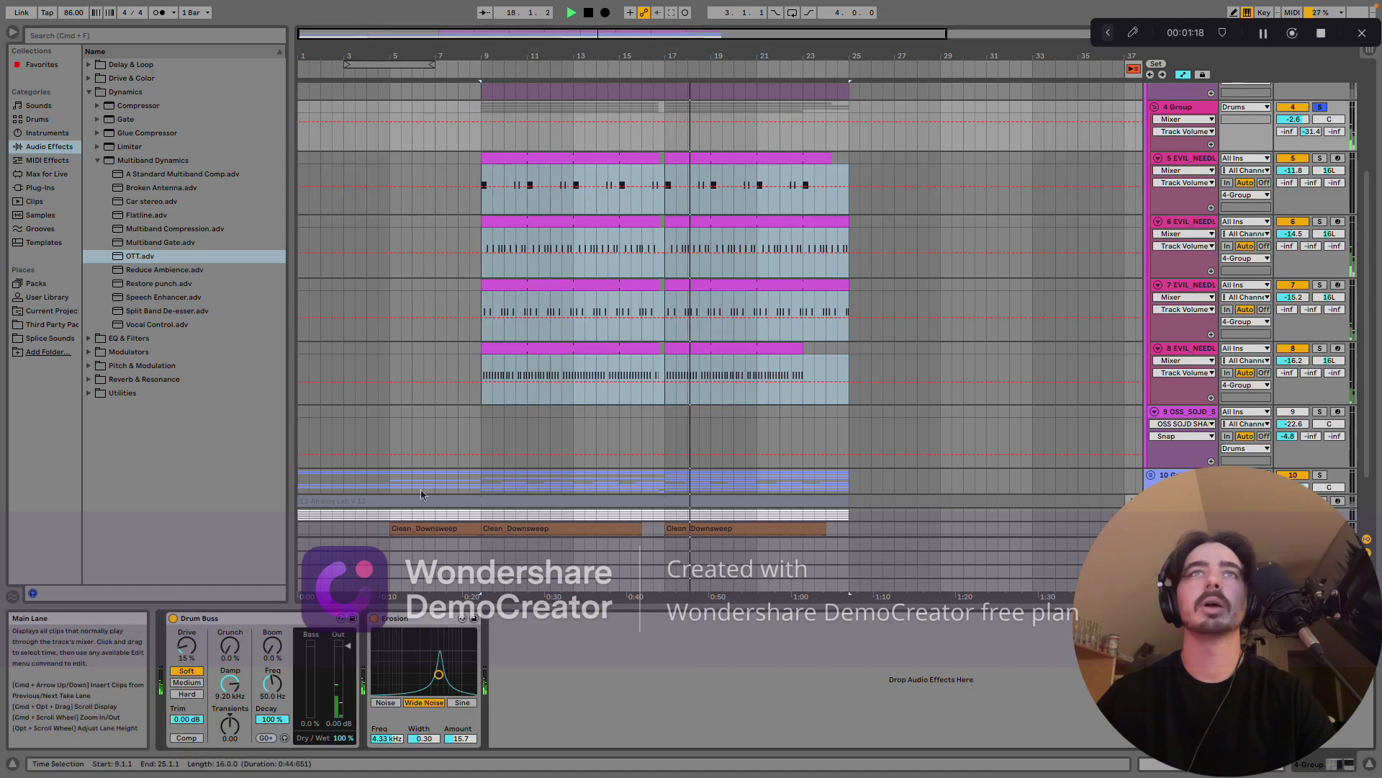
# - Inspect the first and second MIDI clips on EVIL_NEEDLE tracks 5 through 8
pyautogui.click(602, 272)
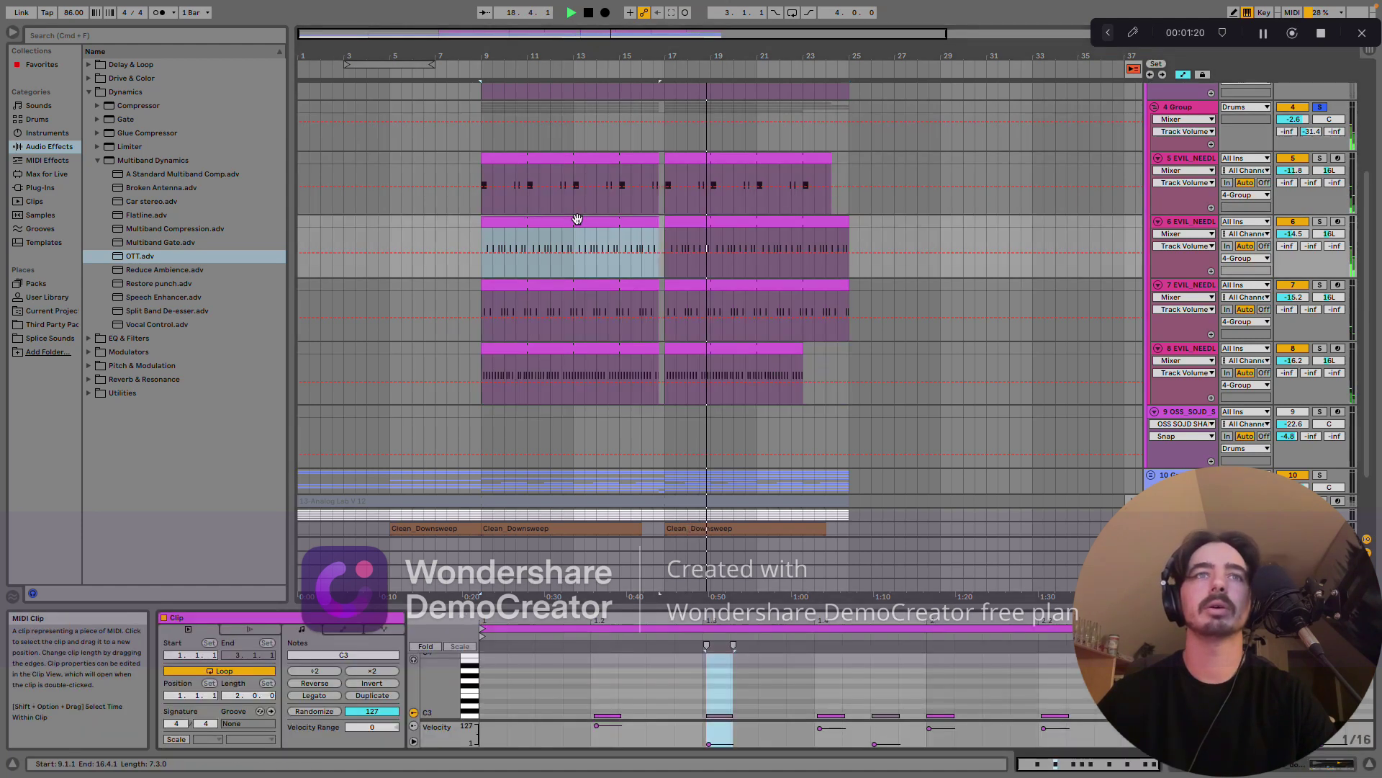
pyautogui.click(602, 285)
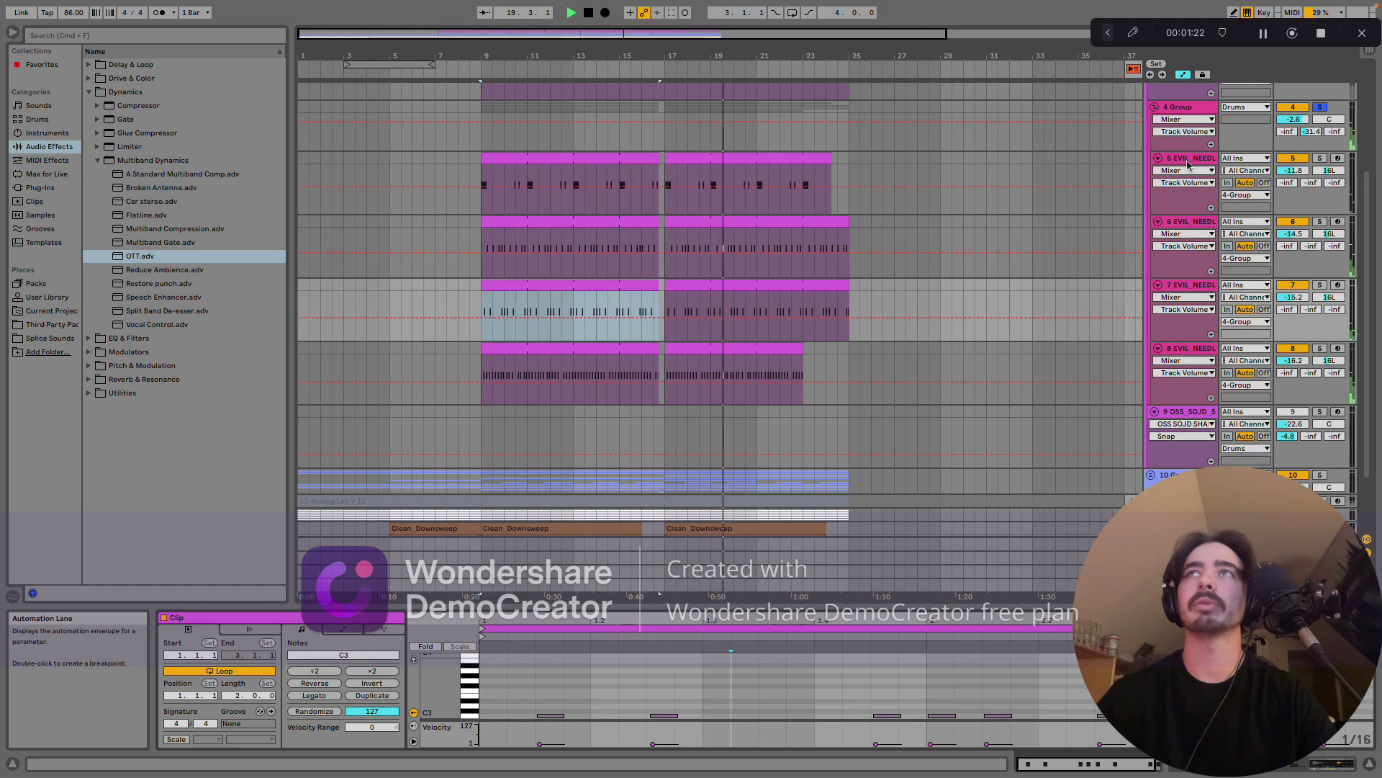
pyautogui.click(1187, 223)
pyautogui.click(1189, 286)
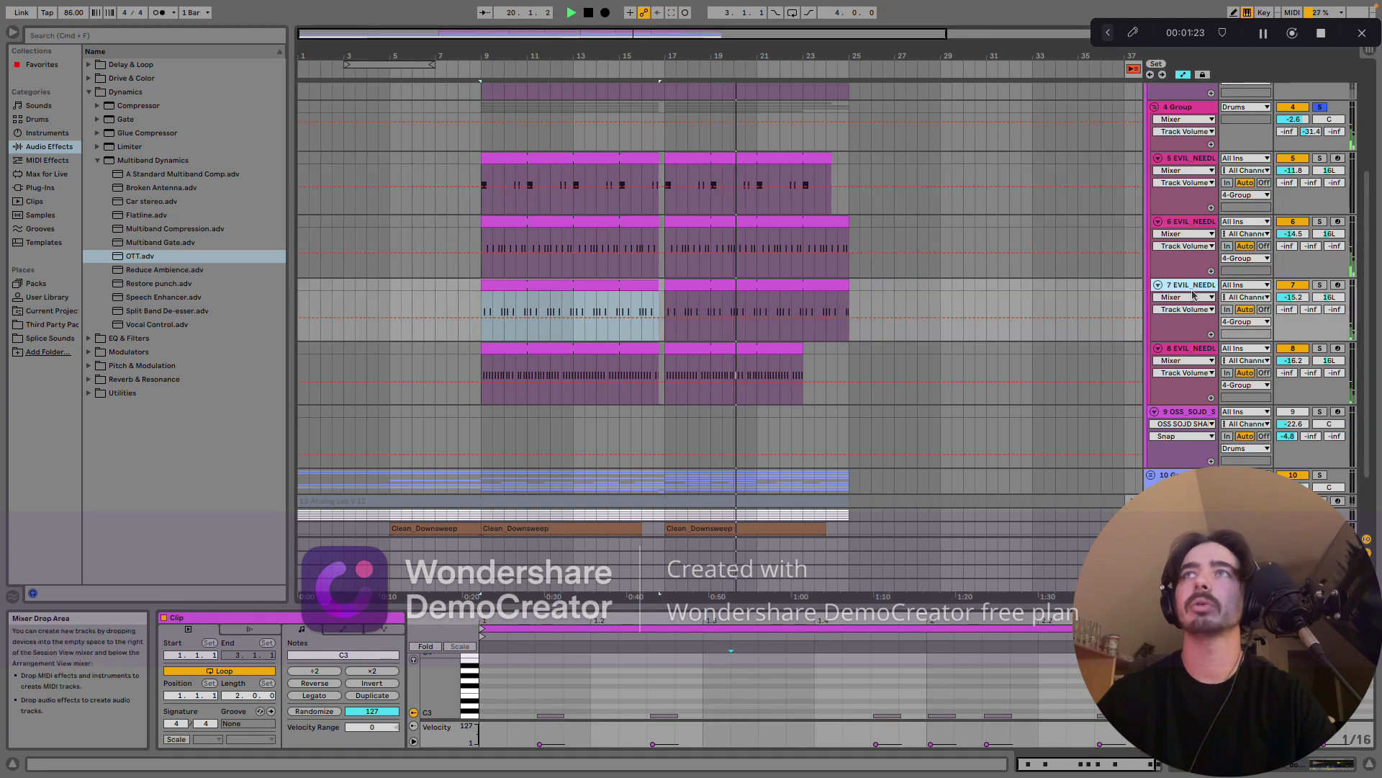
pyautogui.click(1193, 349)
pyautogui.click(723, 350)
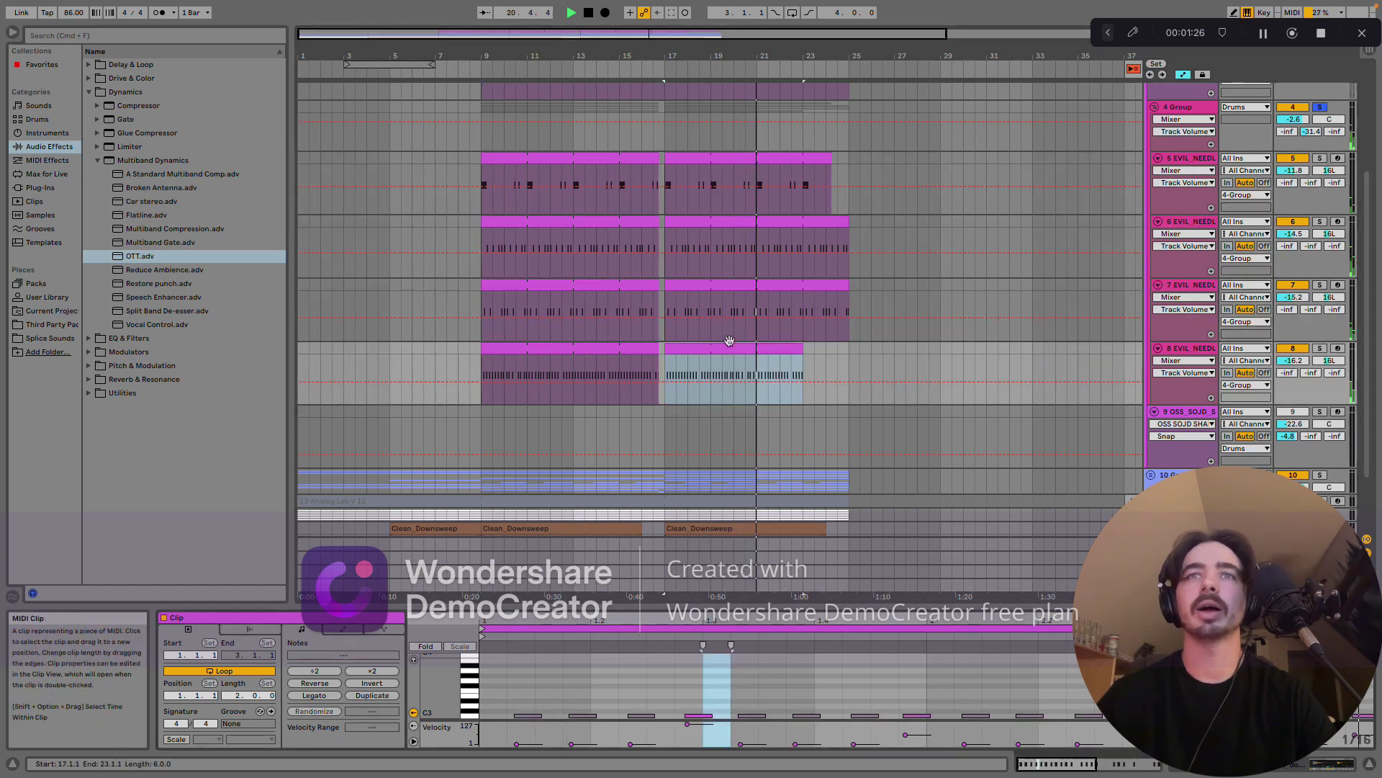
pyautogui.click(725, 291)
pyautogui.click(717, 225)
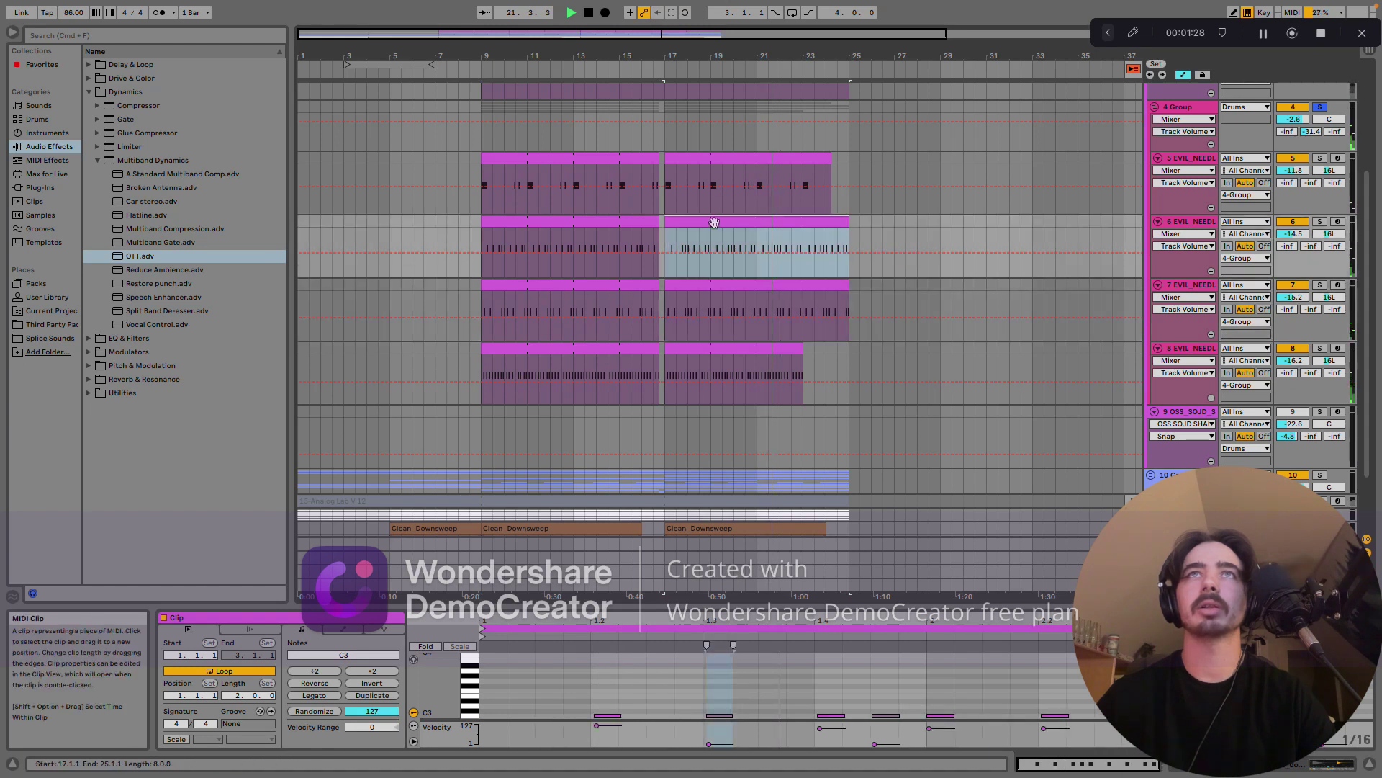
pyautogui.click(774, 157)
# - Bypass 4 Group's Erosion effect and restart playback from bar 9
pyautogui.click(774, 149)
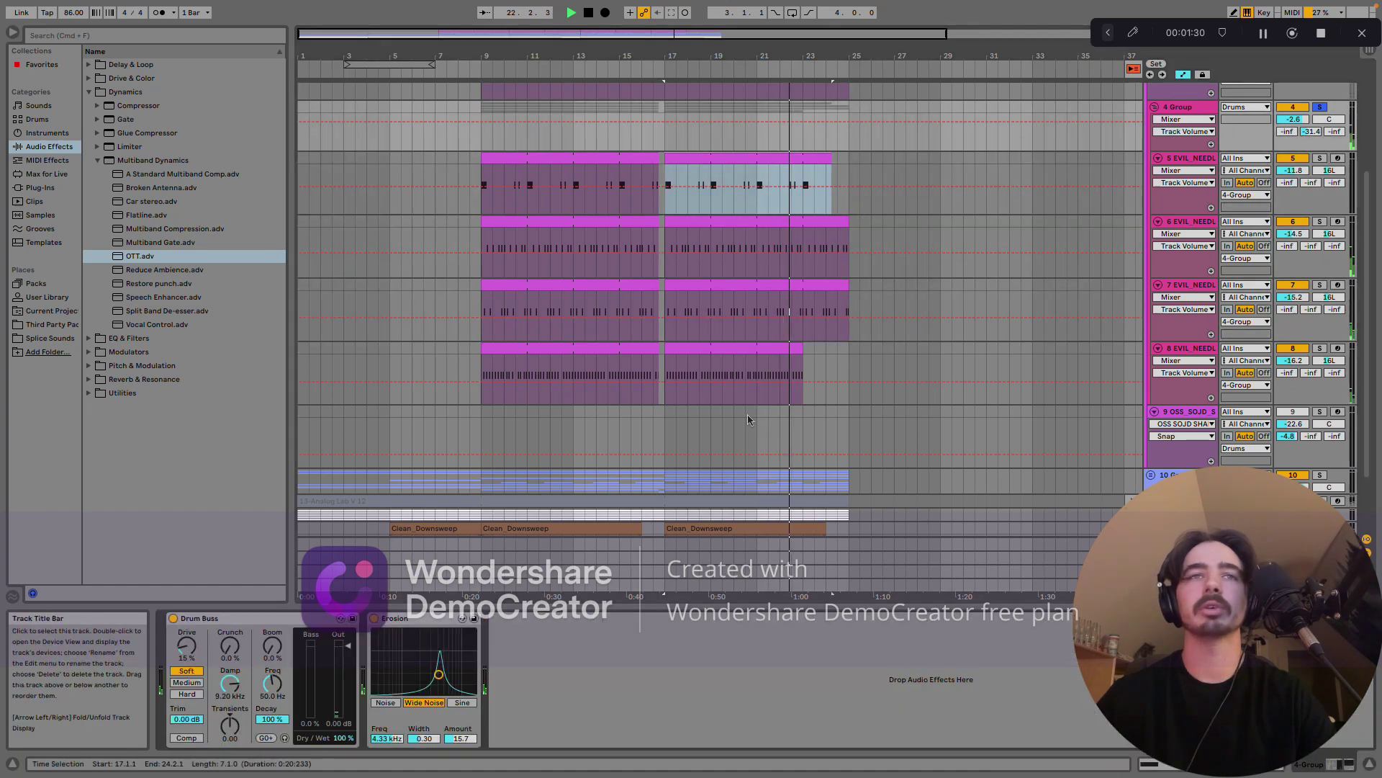
pyautogui.click(374, 618)
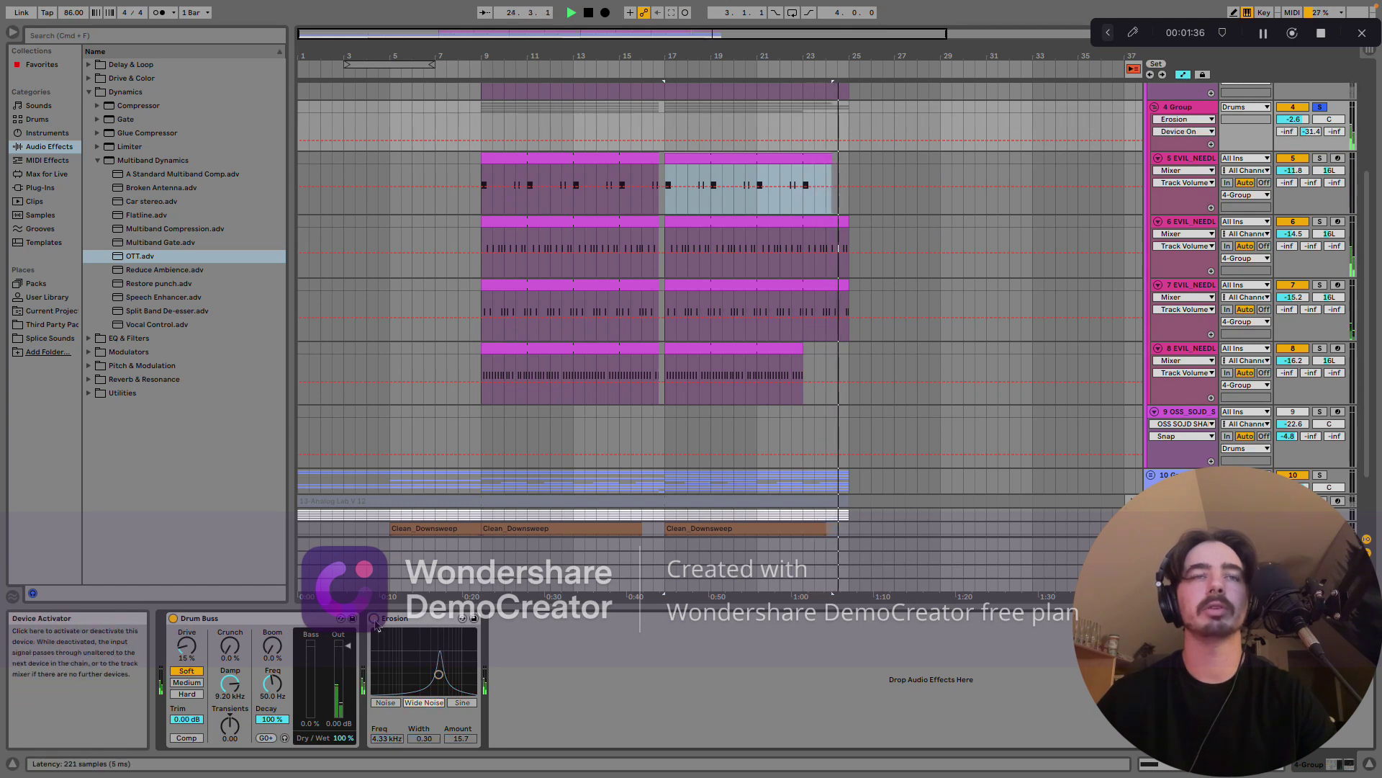
pyautogui.press('space')
pyautogui.click(604, 219)
pyautogui.press('space')
# - Toggle 4 Group's Drum Buss off and back on, then scroll up to the Drums group
pyautogui.click(1177, 107)
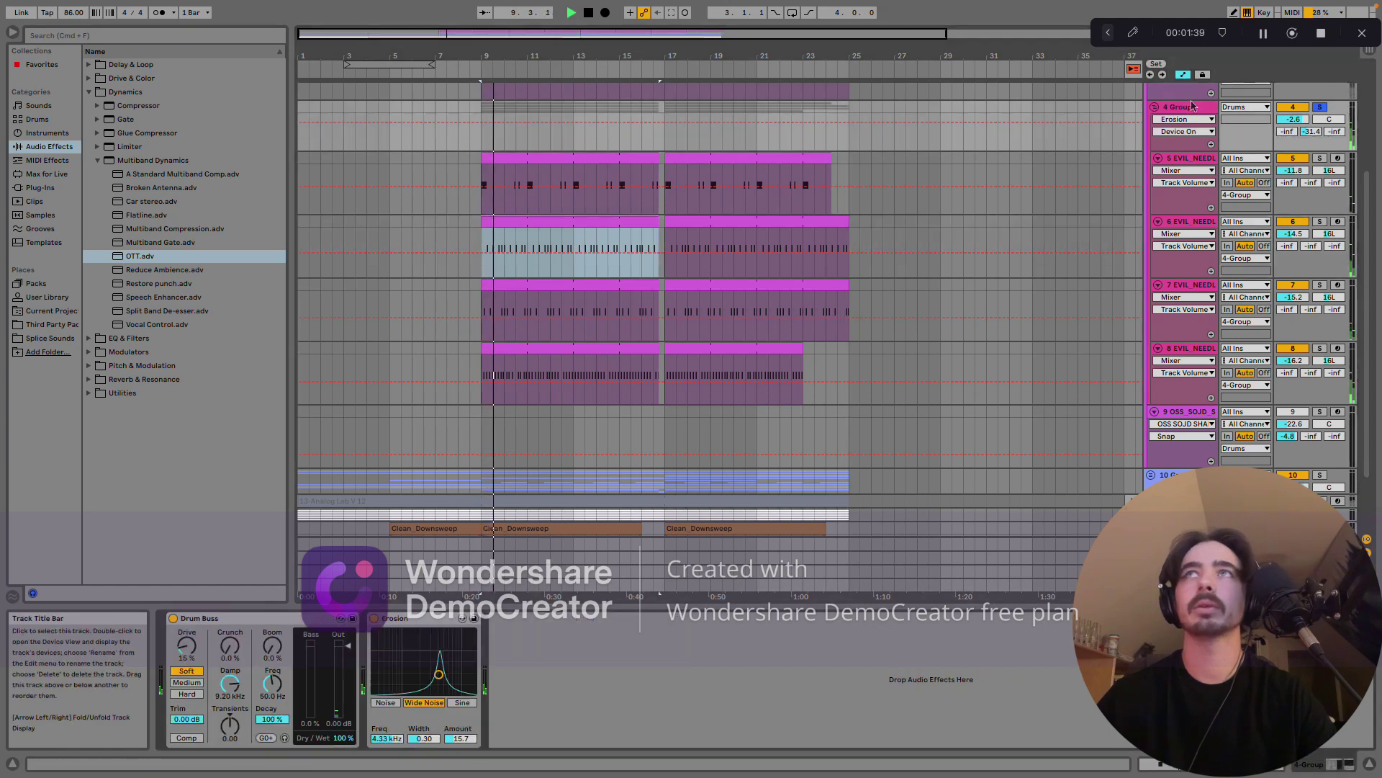
pyautogui.click(173, 619)
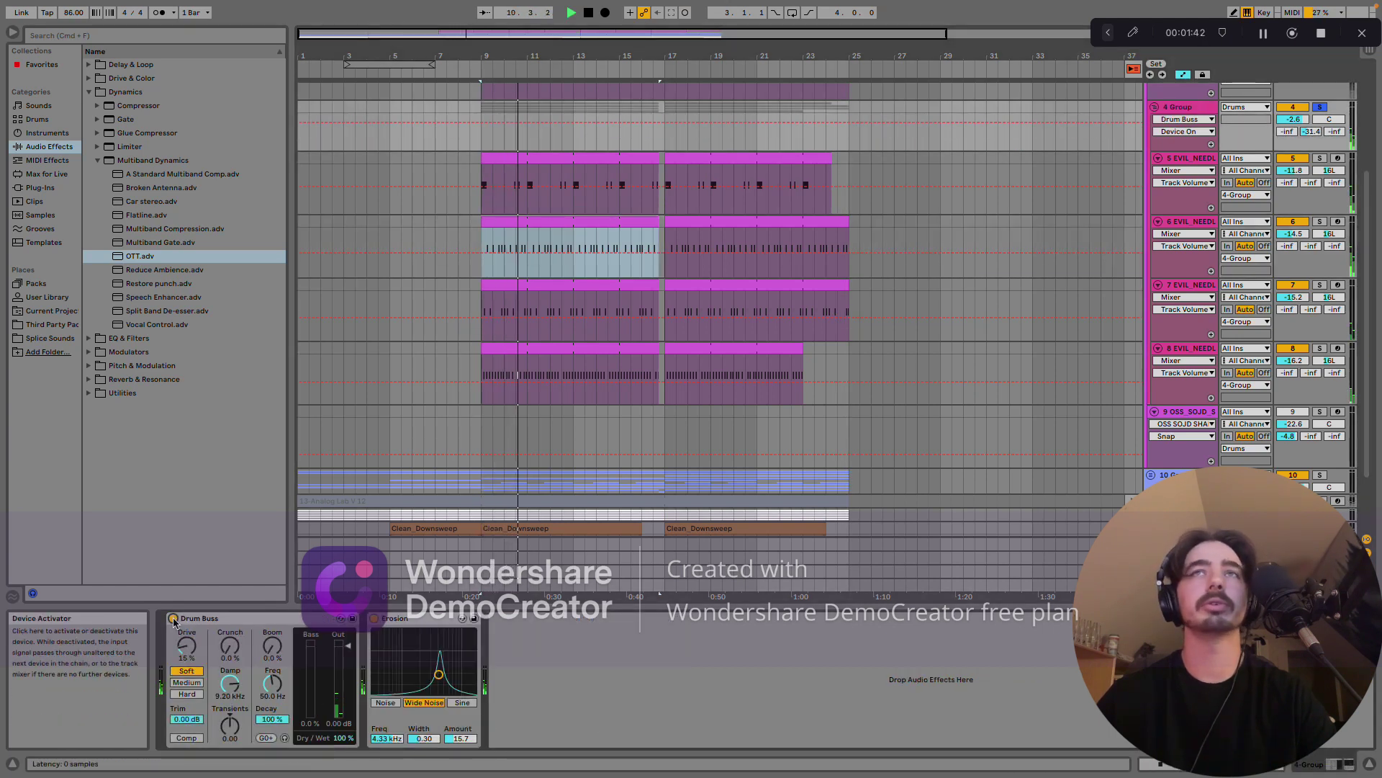
pyautogui.click(174, 619)
pyautogui.scroll(3, 1257, 165)
pyautogui.scroll(2, 1257, 165)
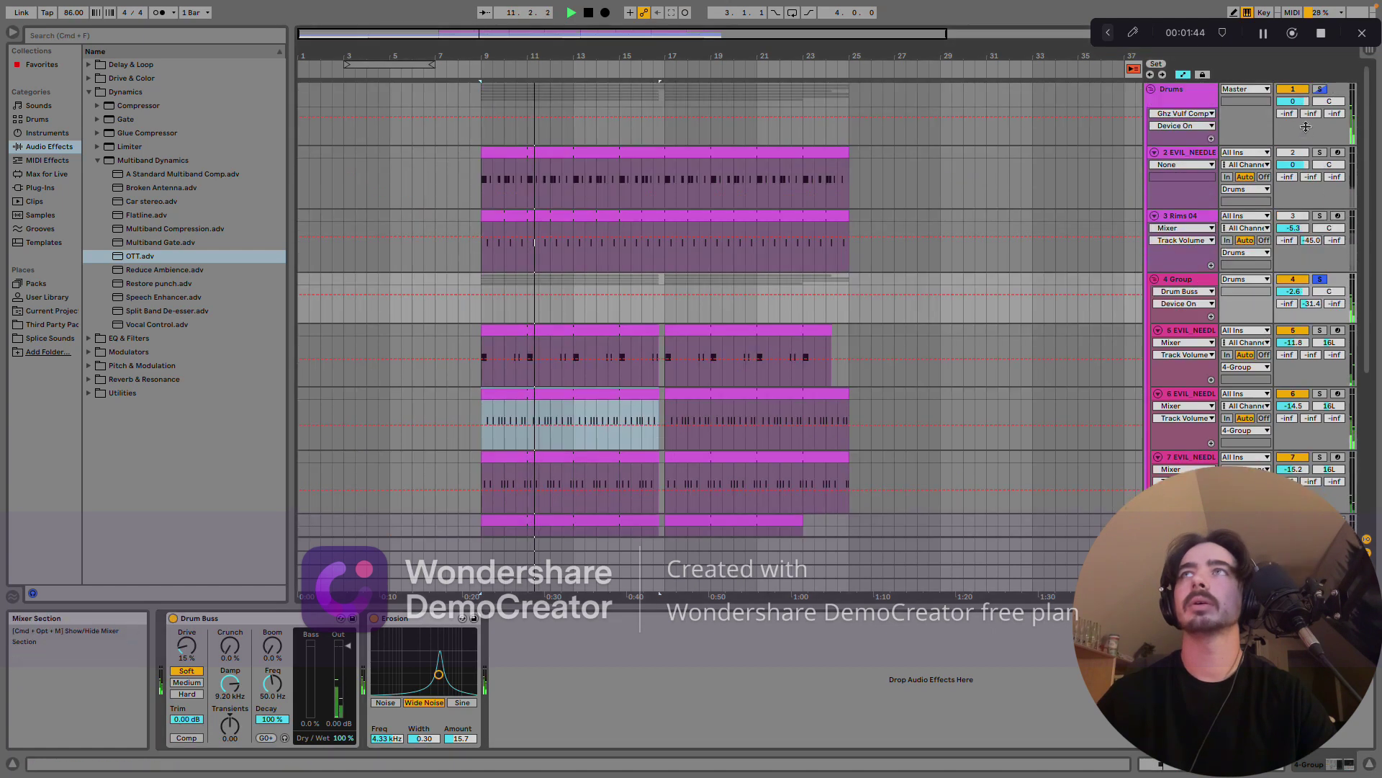
# - Open the Drums track's Ghz Vulf Compressor 3 window and move it lower left
pyautogui.click(1170, 90)
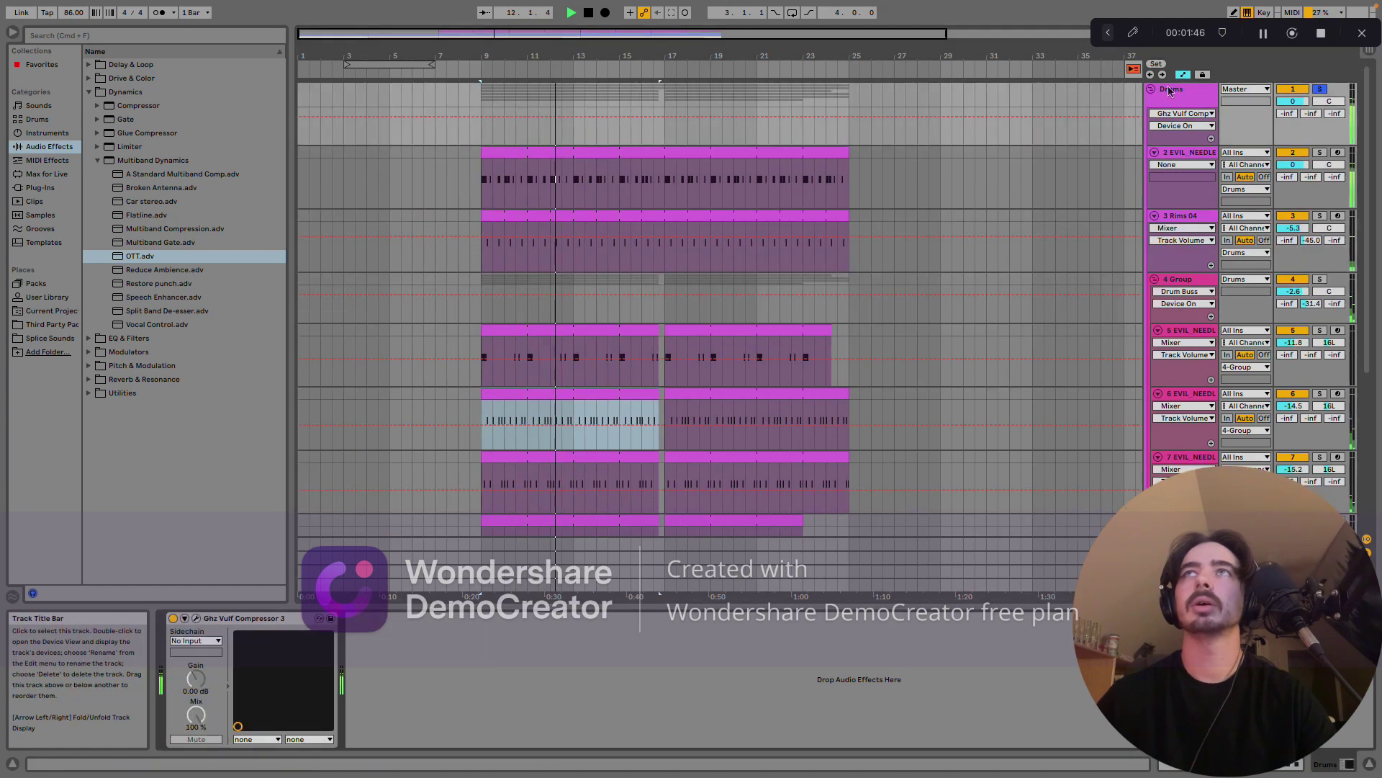
pyautogui.click(196, 618)
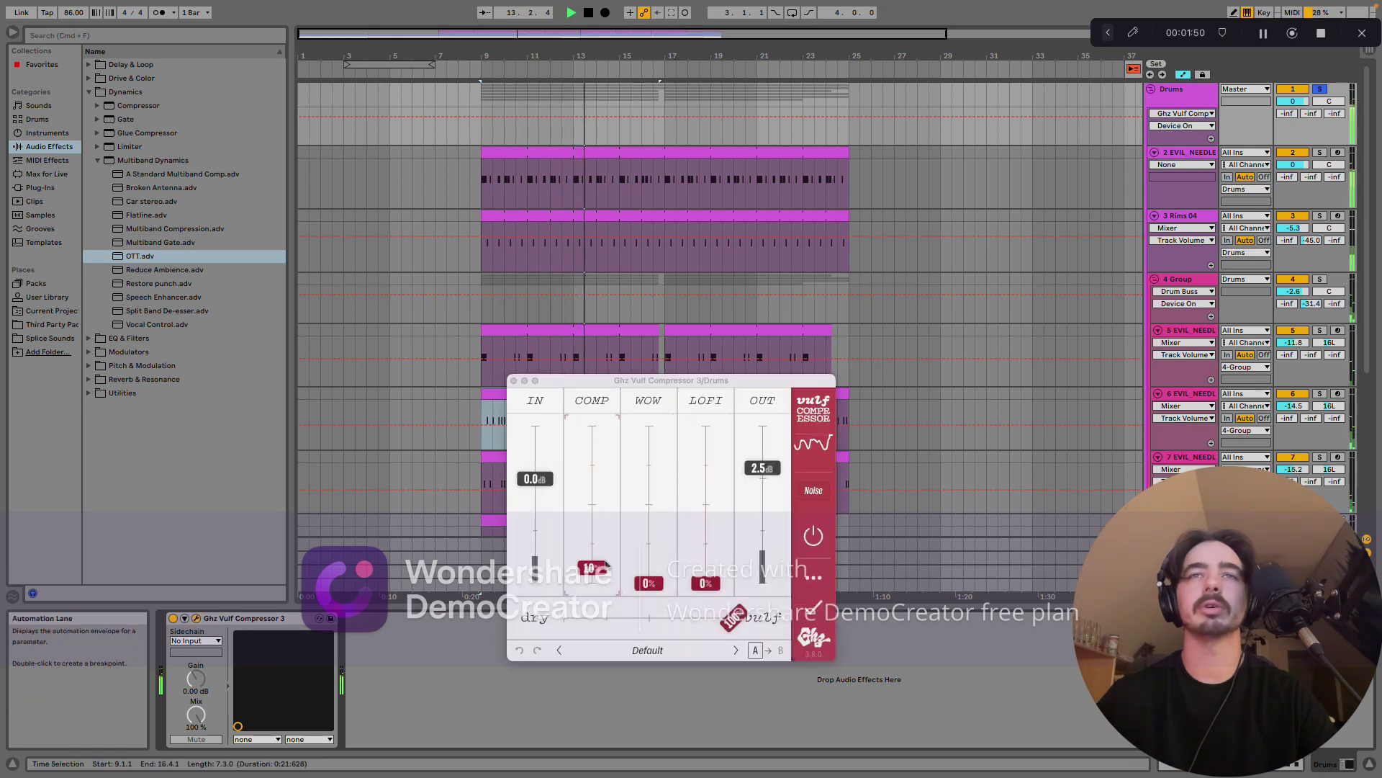
pyautogui.moveTo(724, 386); pyautogui.dragTo(533, 512)
# - Fold Drums, stop playback, unfold 10 Group, and move the compressor window aside
pyautogui.click(1151, 90)
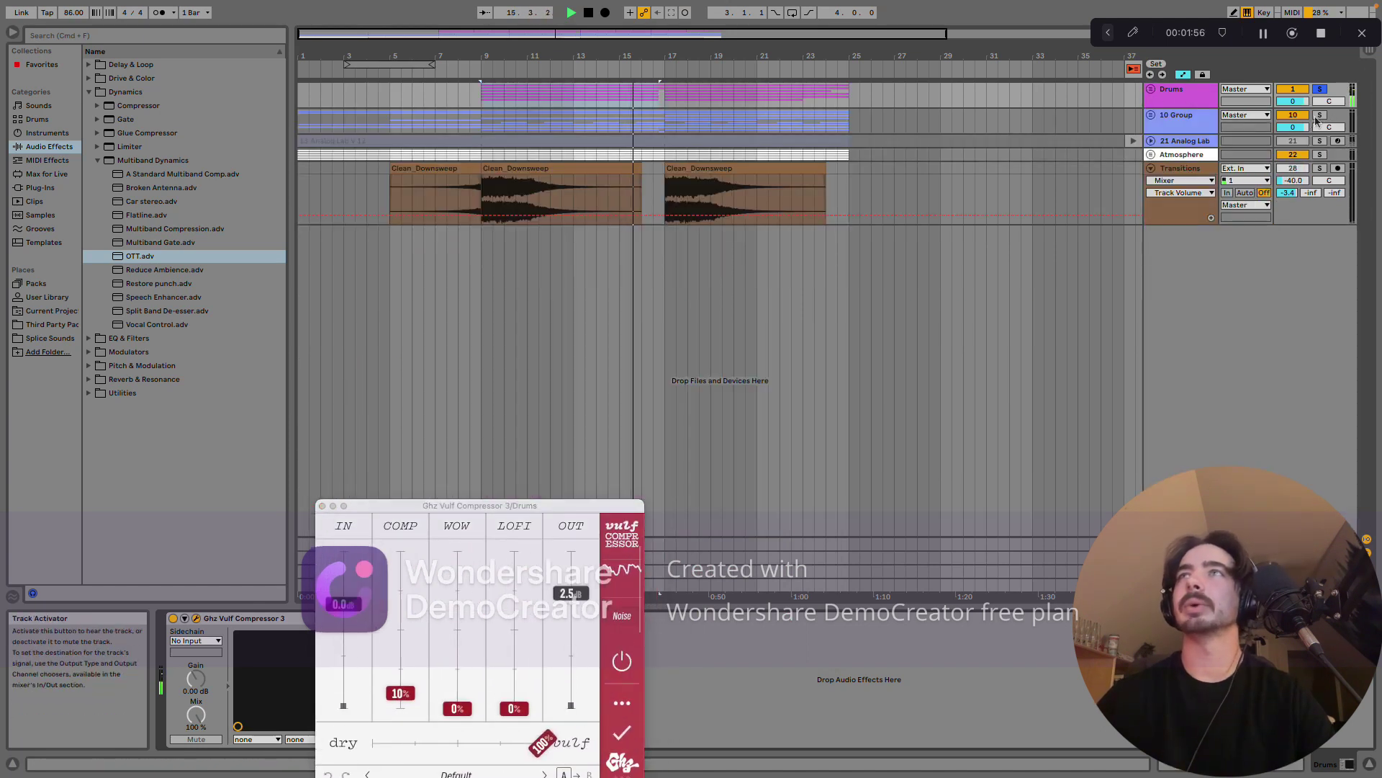
pyautogui.press('space')
pyautogui.click(1150, 115)
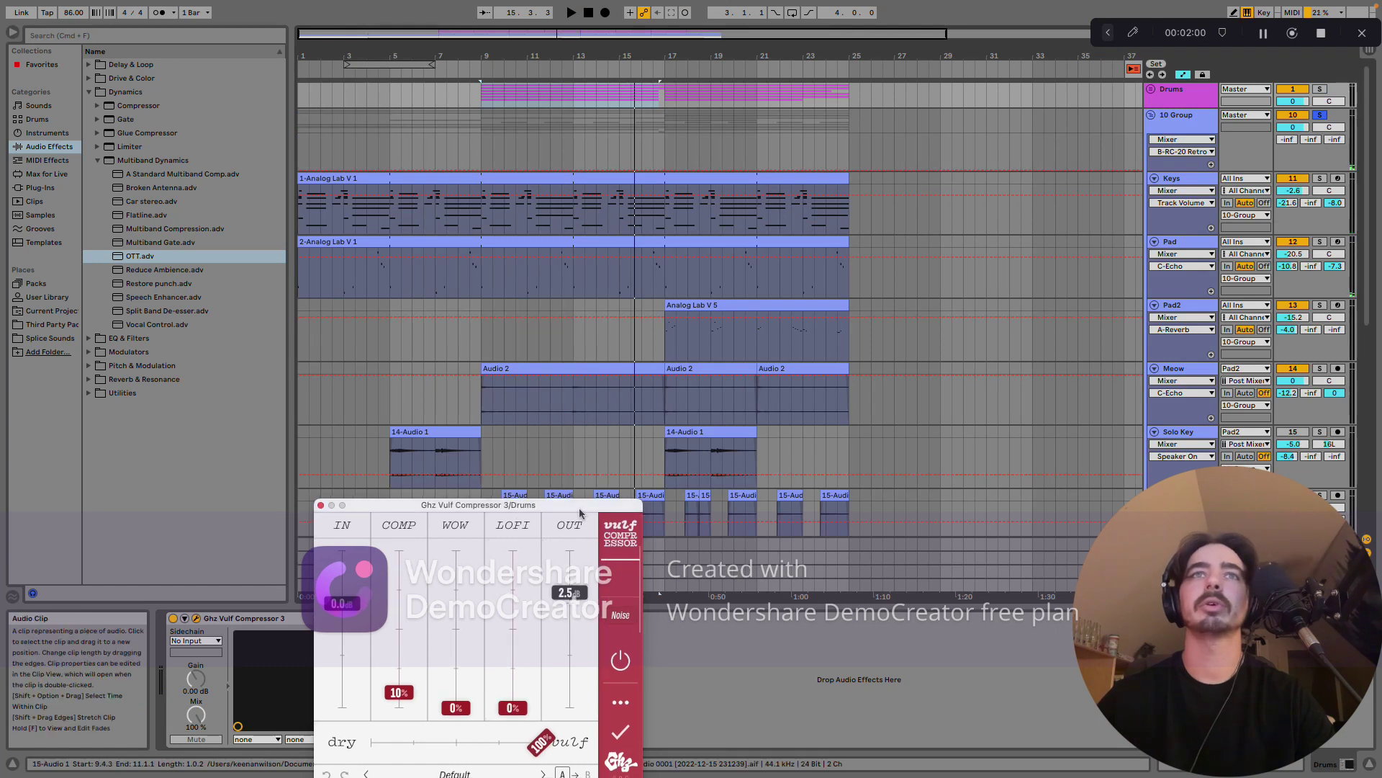
pyautogui.moveTo(582, 513); pyautogui.dragTo(531, 775)
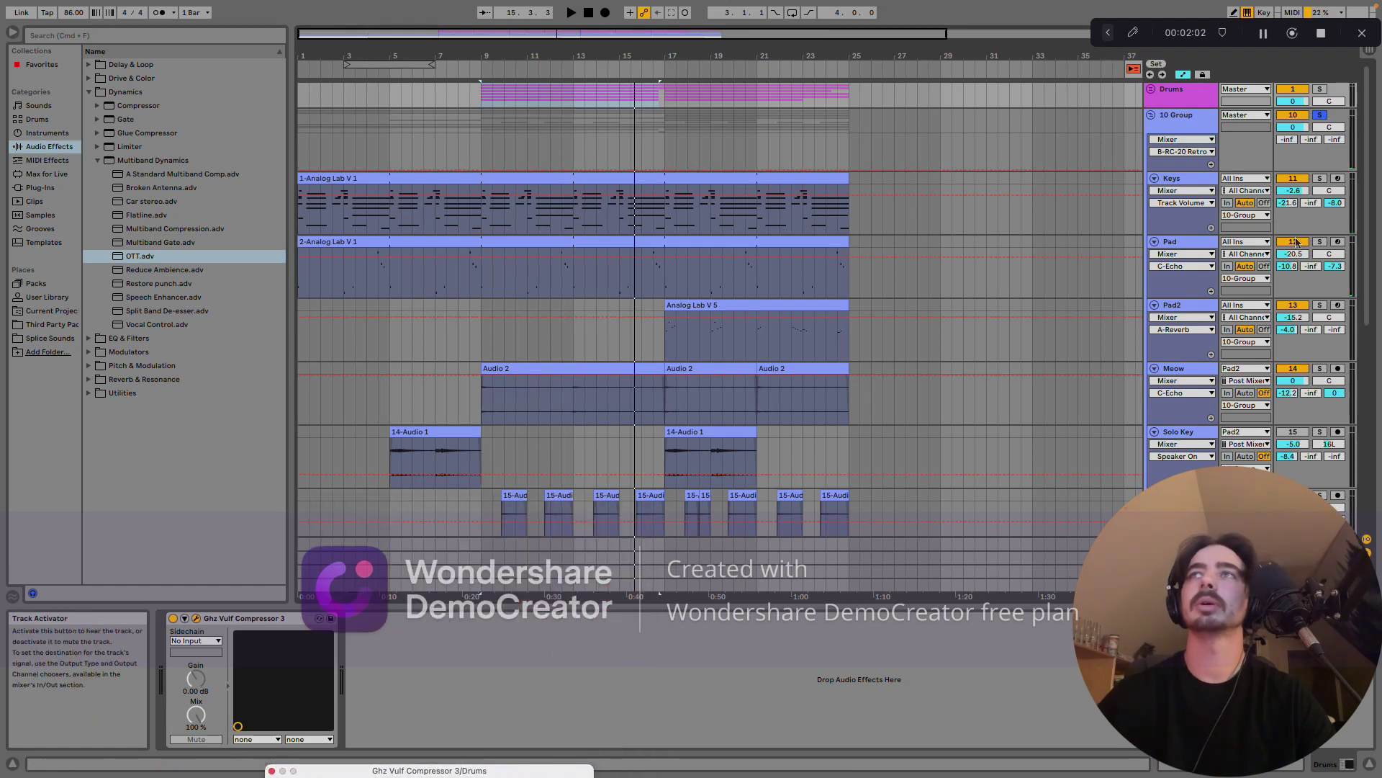
pyautogui.scroll(-3, 1214, 302)
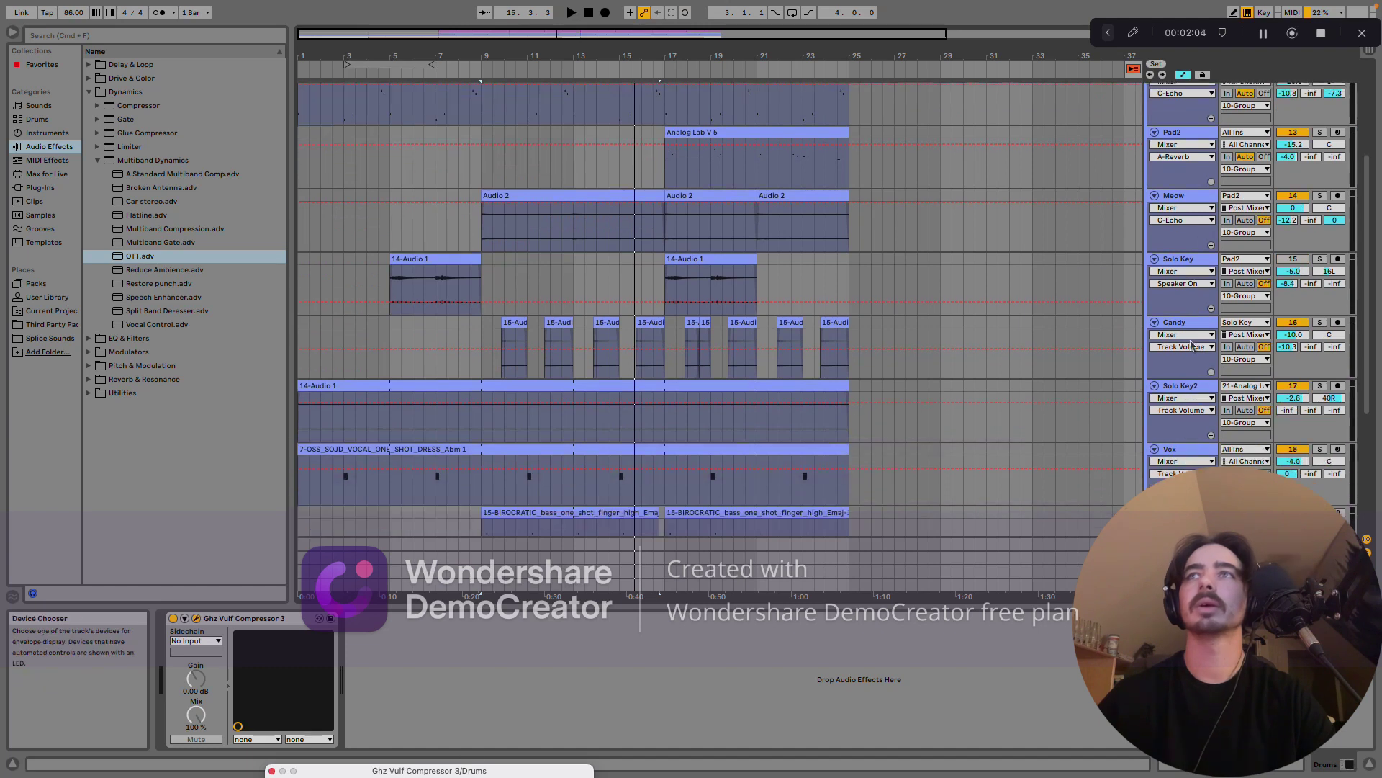
pyautogui.scroll(-2, 1199, 319)
pyautogui.scroll(-2, 1178, 386)
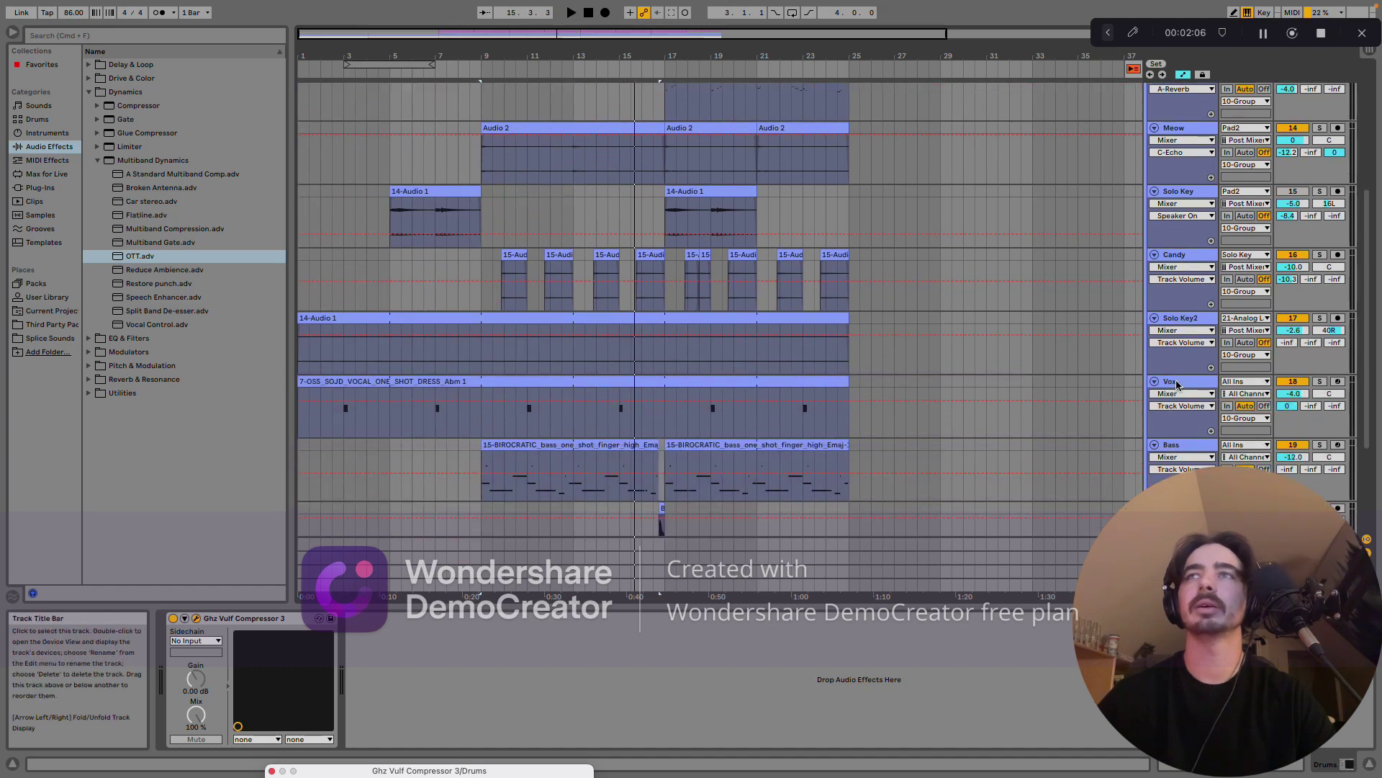
pyautogui.scroll(7, 1178, 389)
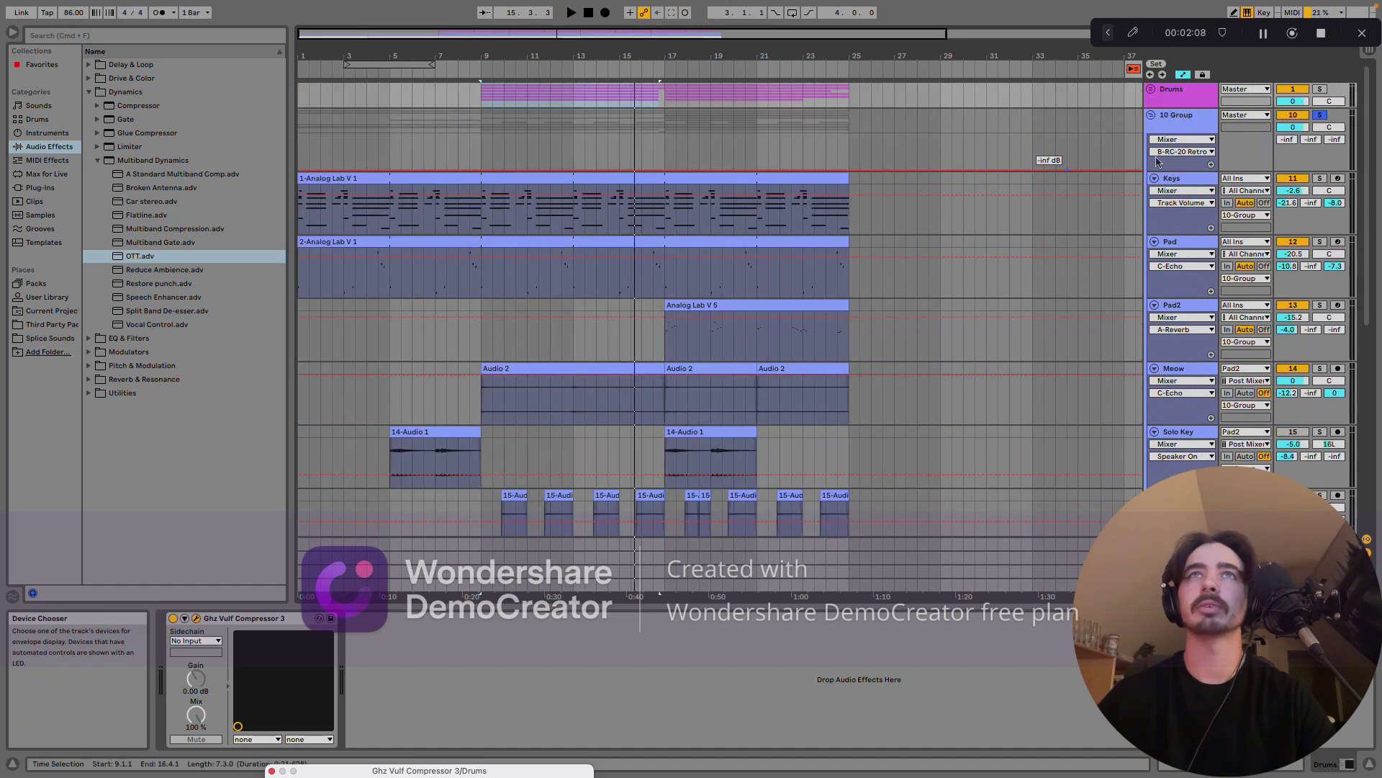
# - Play the Keys part from bar 9, stop it, and solo the Keys track
pyautogui.click(484, 192)
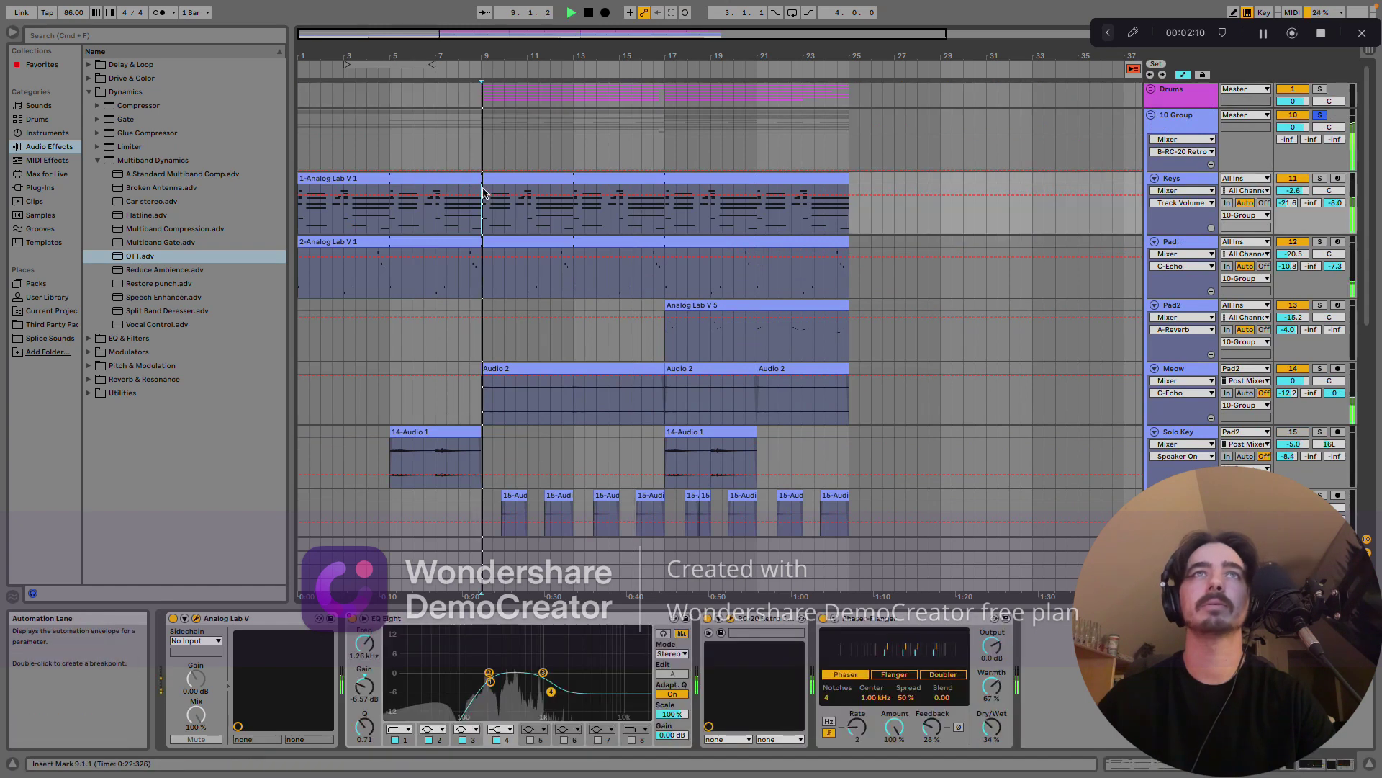
pyautogui.press('space')
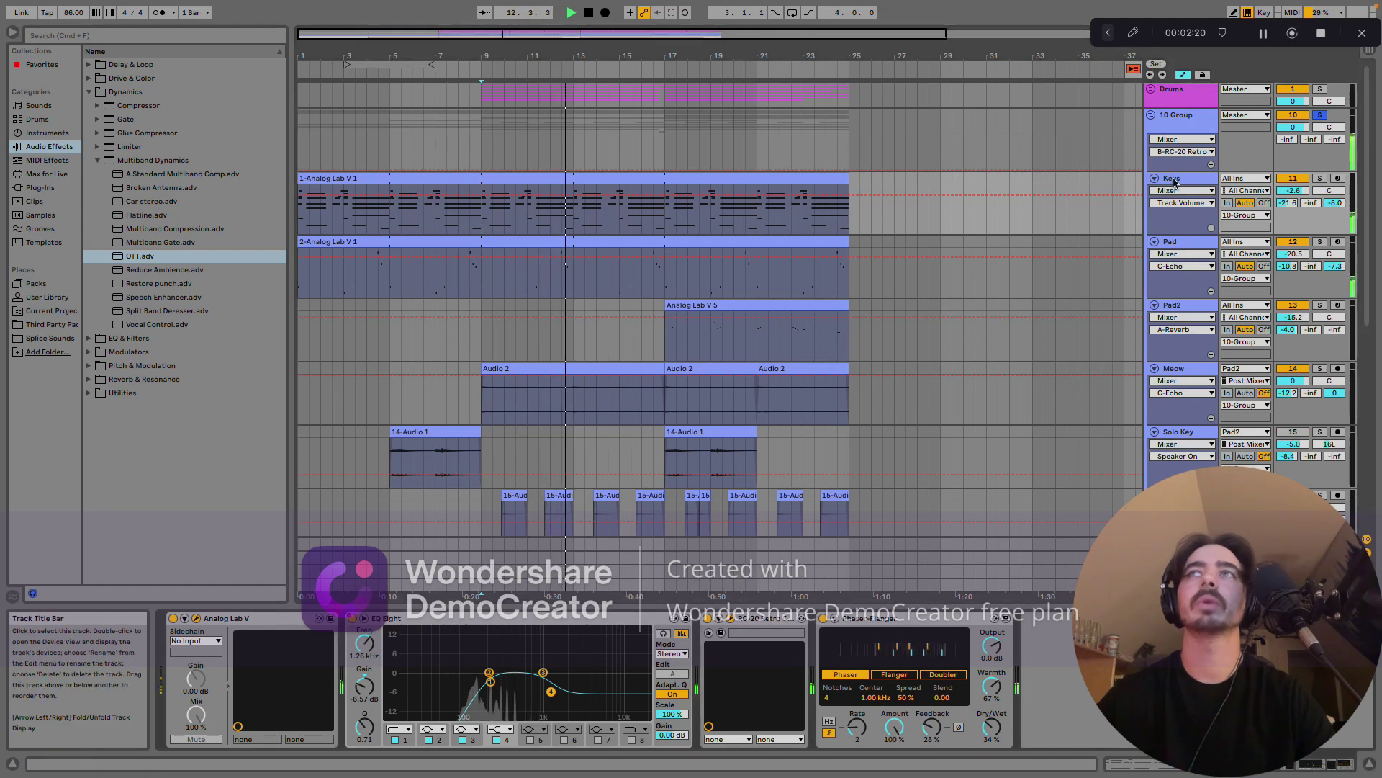
pyautogui.press('space')
pyautogui.click(1321, 178)
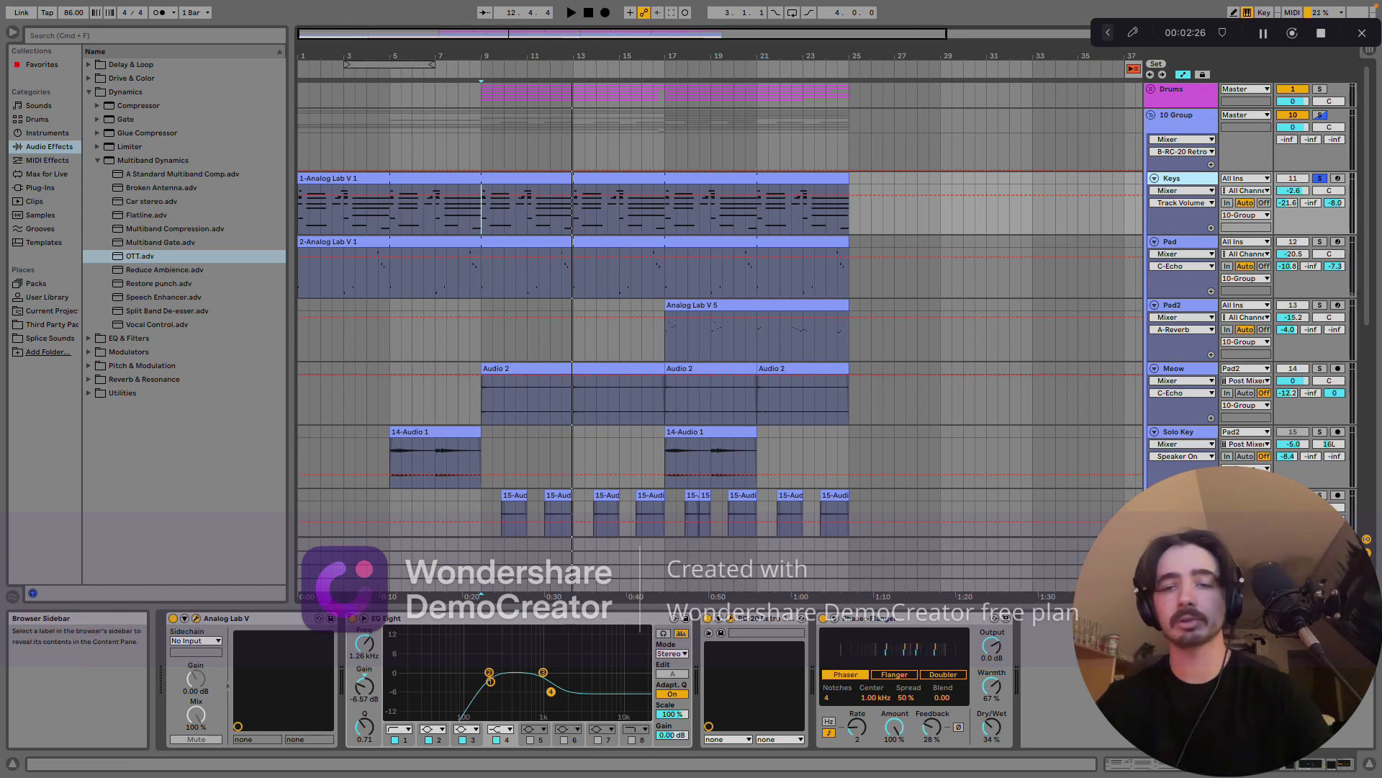
pyautogui.press('super+alt+p')
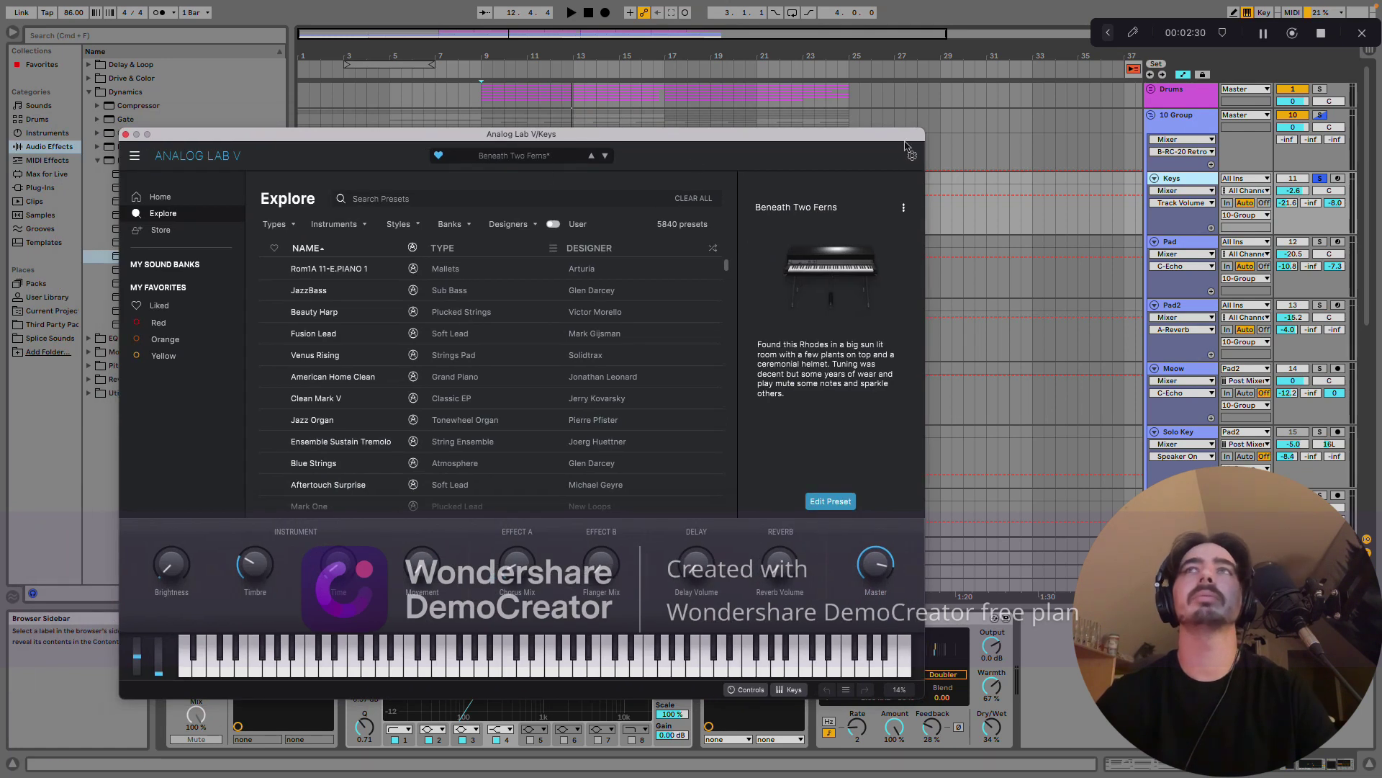
pyautogui.press('space')
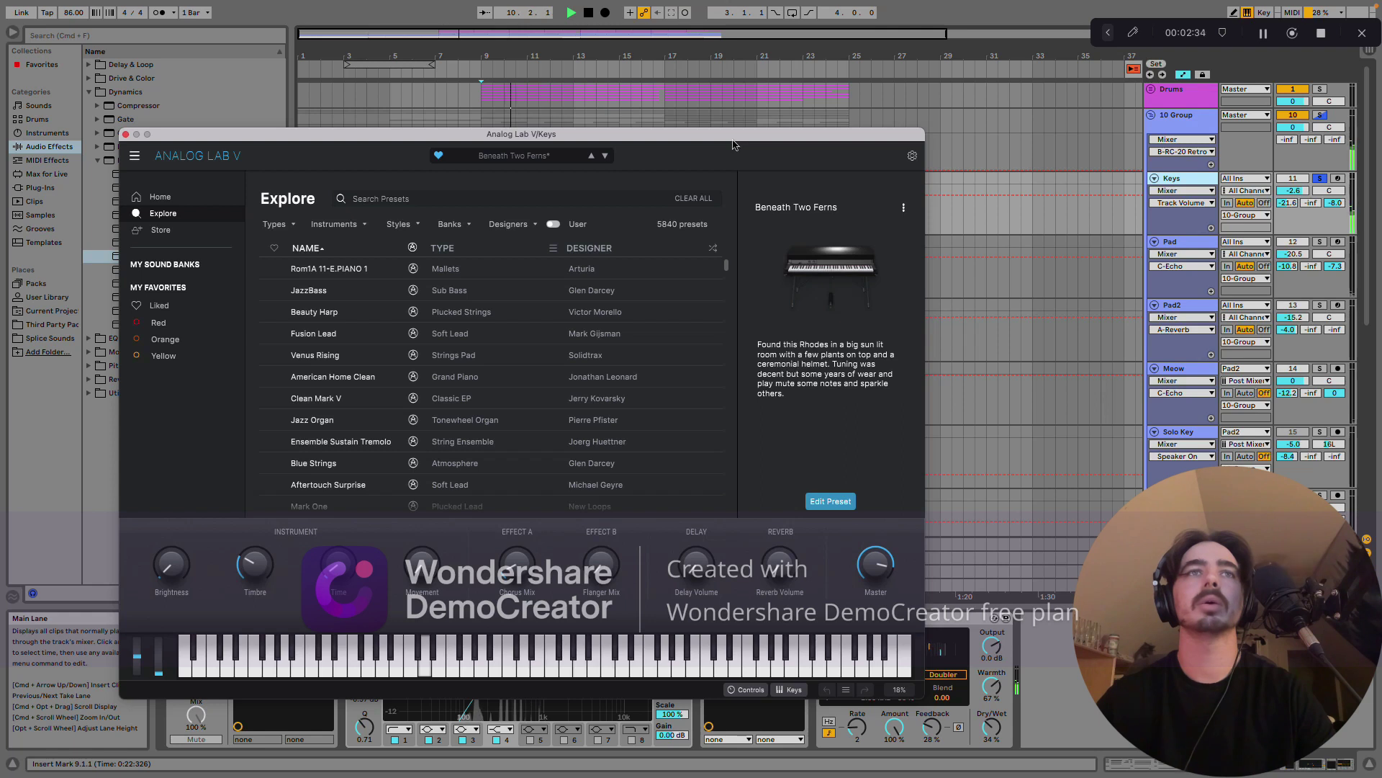
pyautogui.press('super+alt+p')
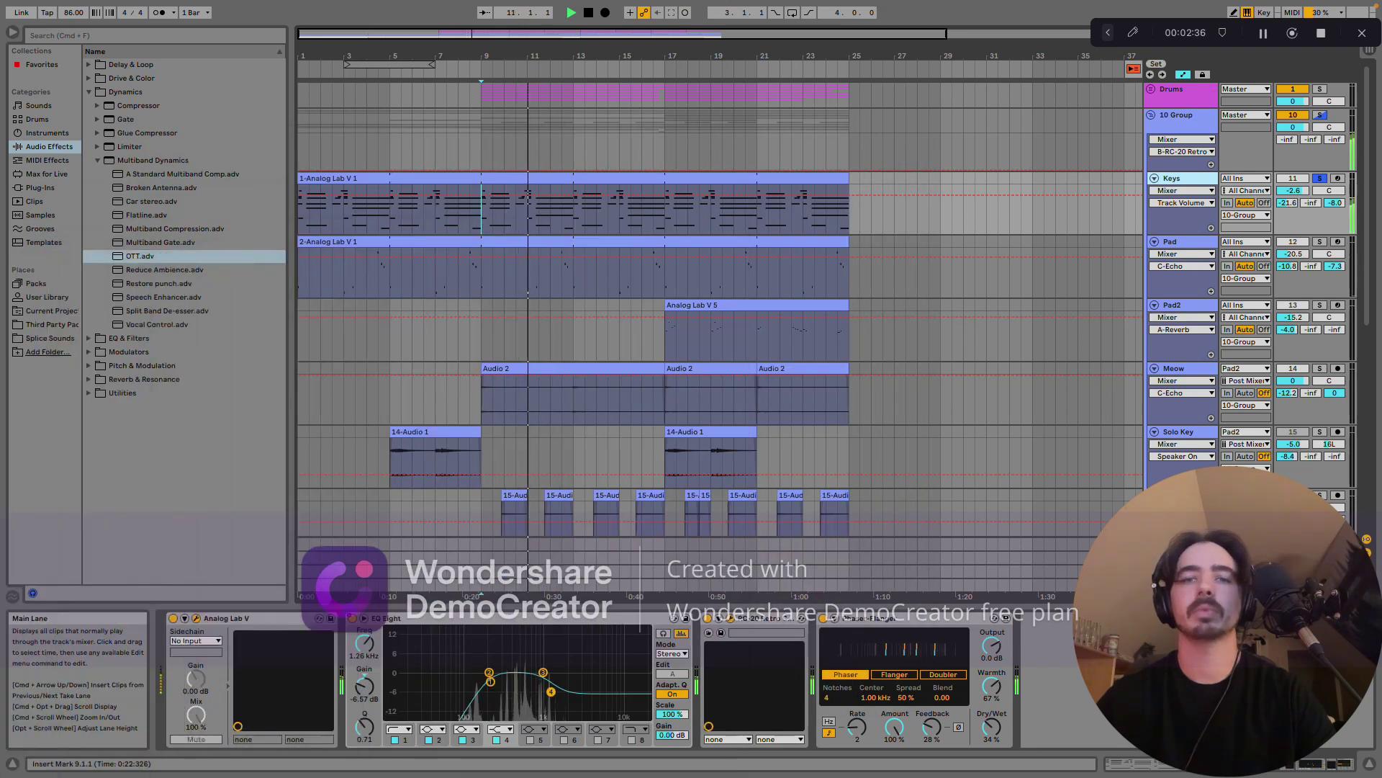
# - Solo Pad, then Pad2, then Meow in turn, playing from bar 17
pyautogui.click(1320, 241)
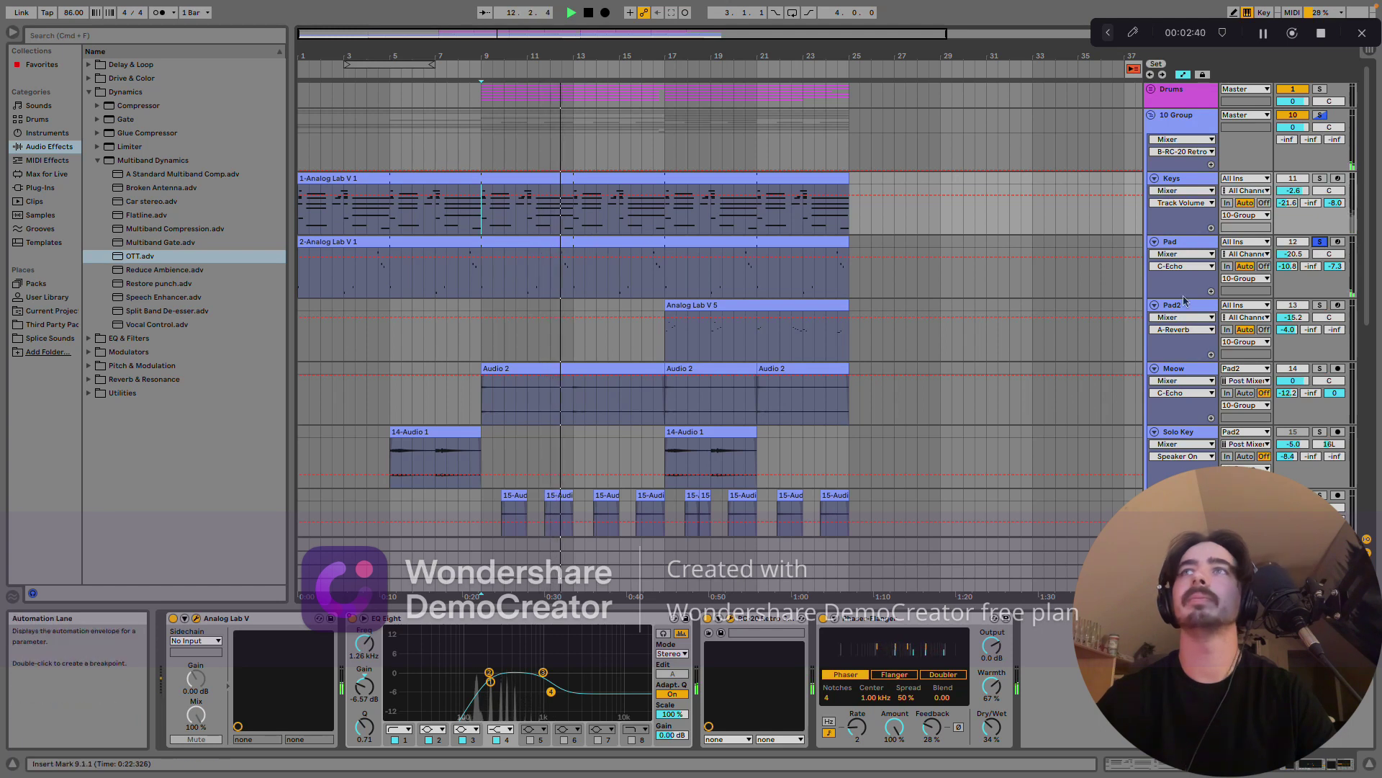
pyautogui.click(1320, 306)
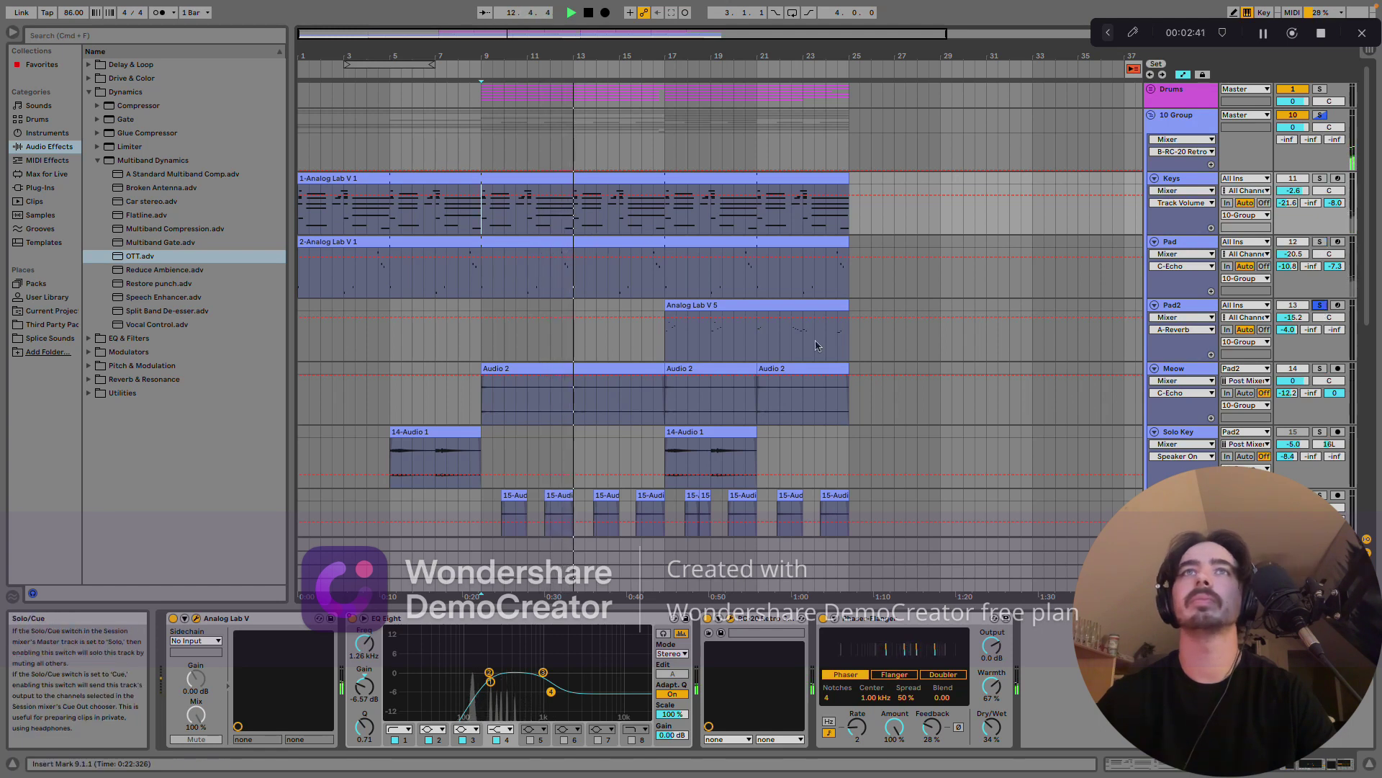
pyautogui.click(666, 338)
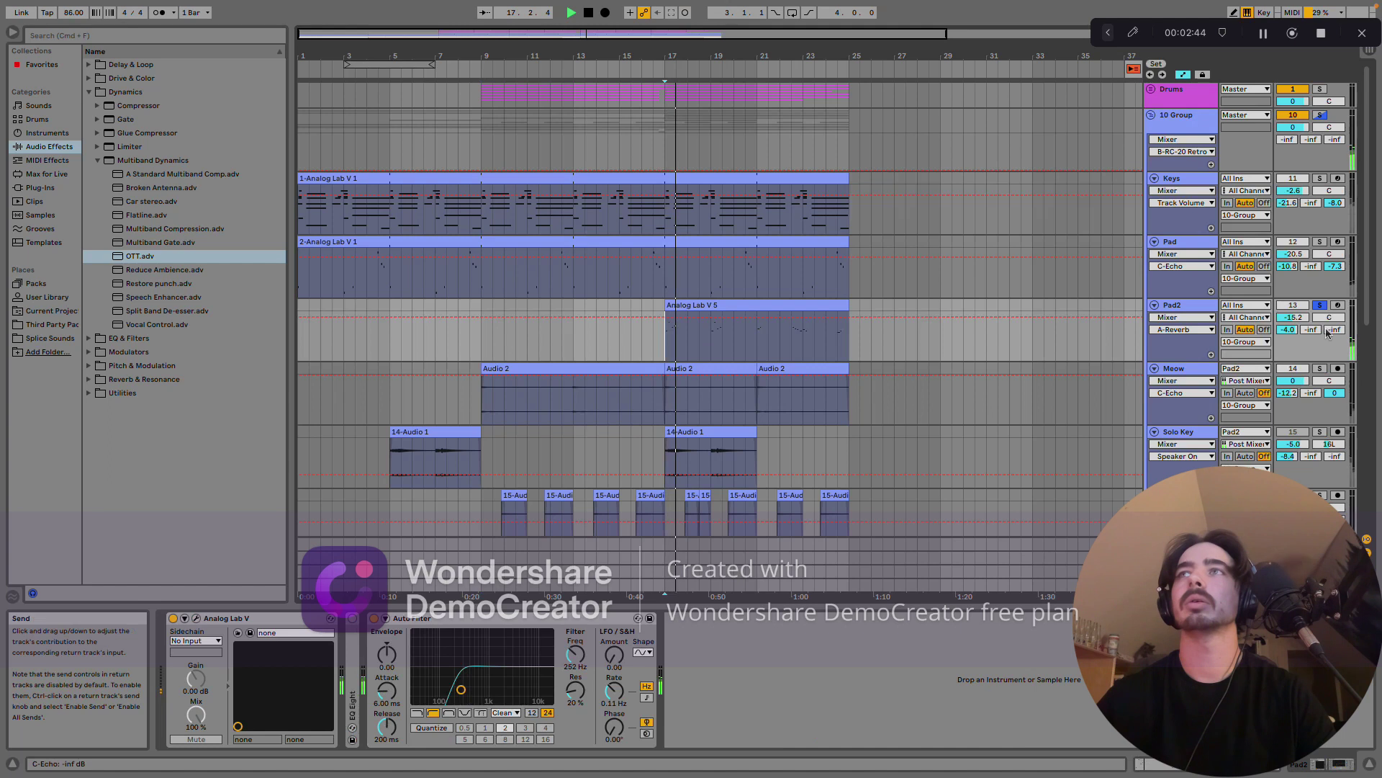
pyautogui.click(1321, 369)
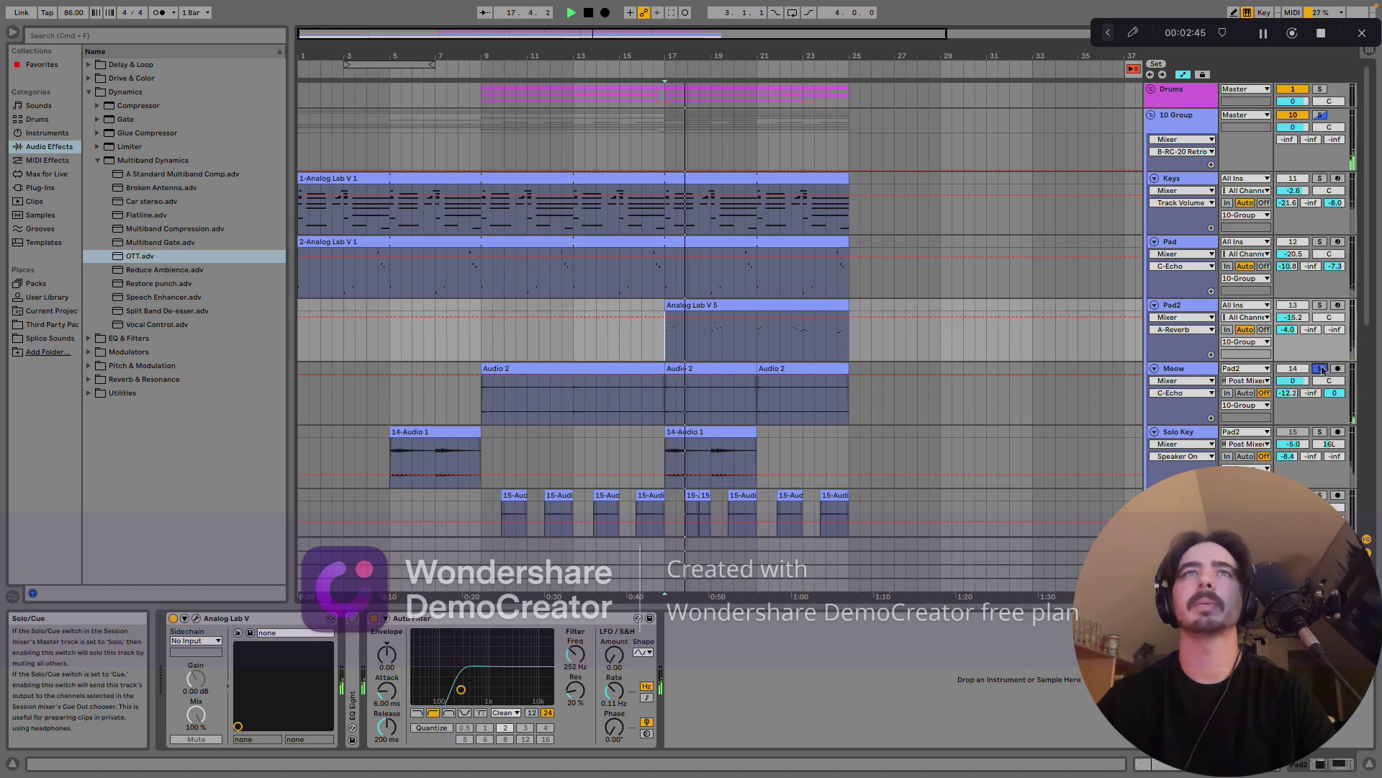
pyautogui.click(667, 397)
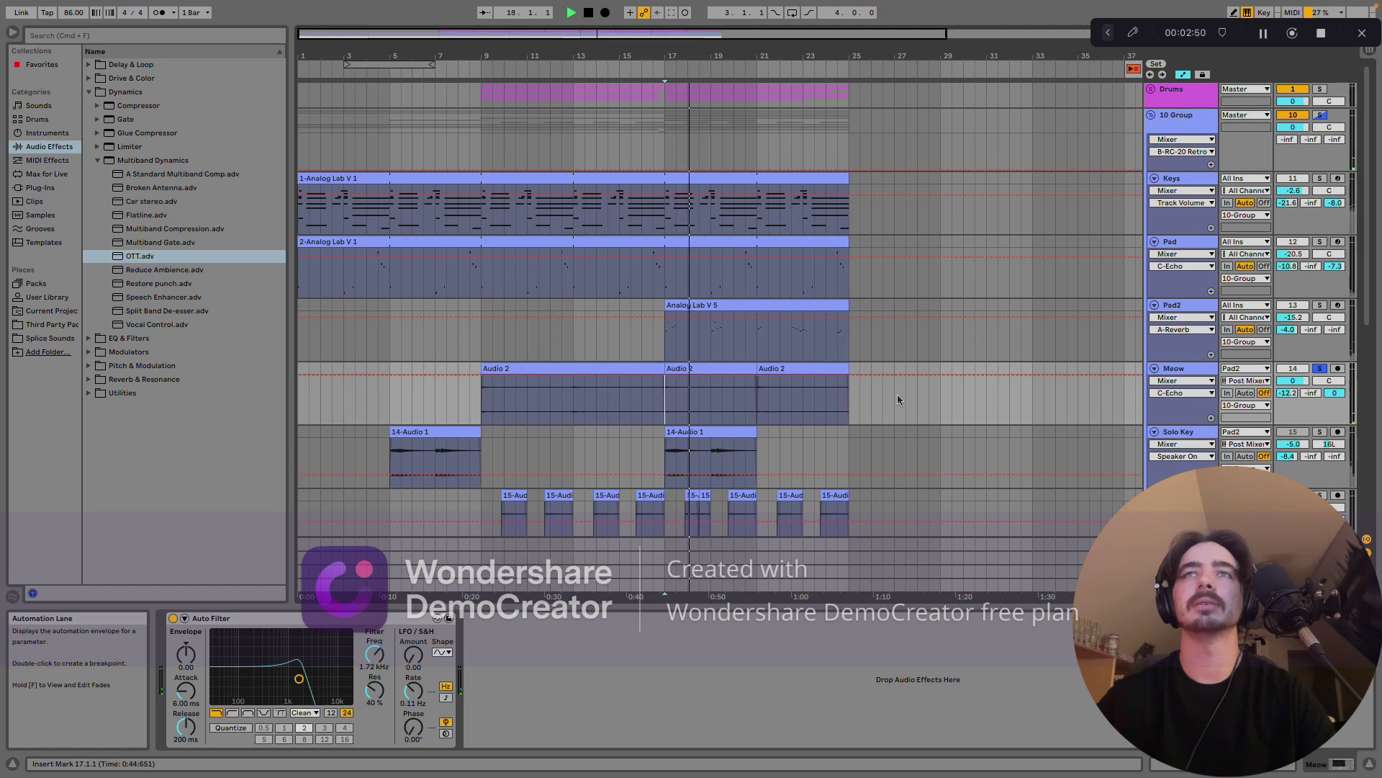
# - Unsolo Meow, solo Candy, and select one of its 15-Audio 1 clips
pyautogui.scroll(-2, 1343, 392)
pyautogui.scroll(-1, 1344, 392)
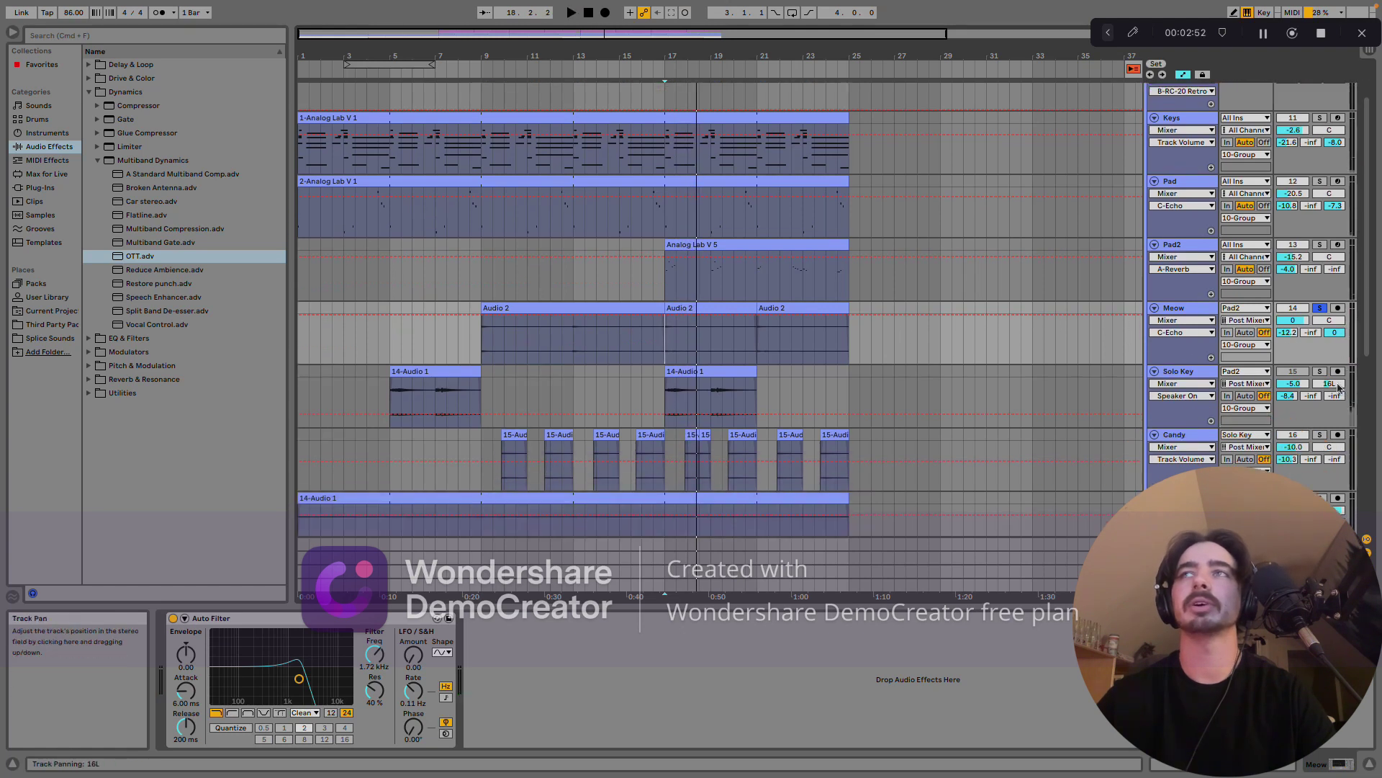
pyautogui.click(1319, 309)
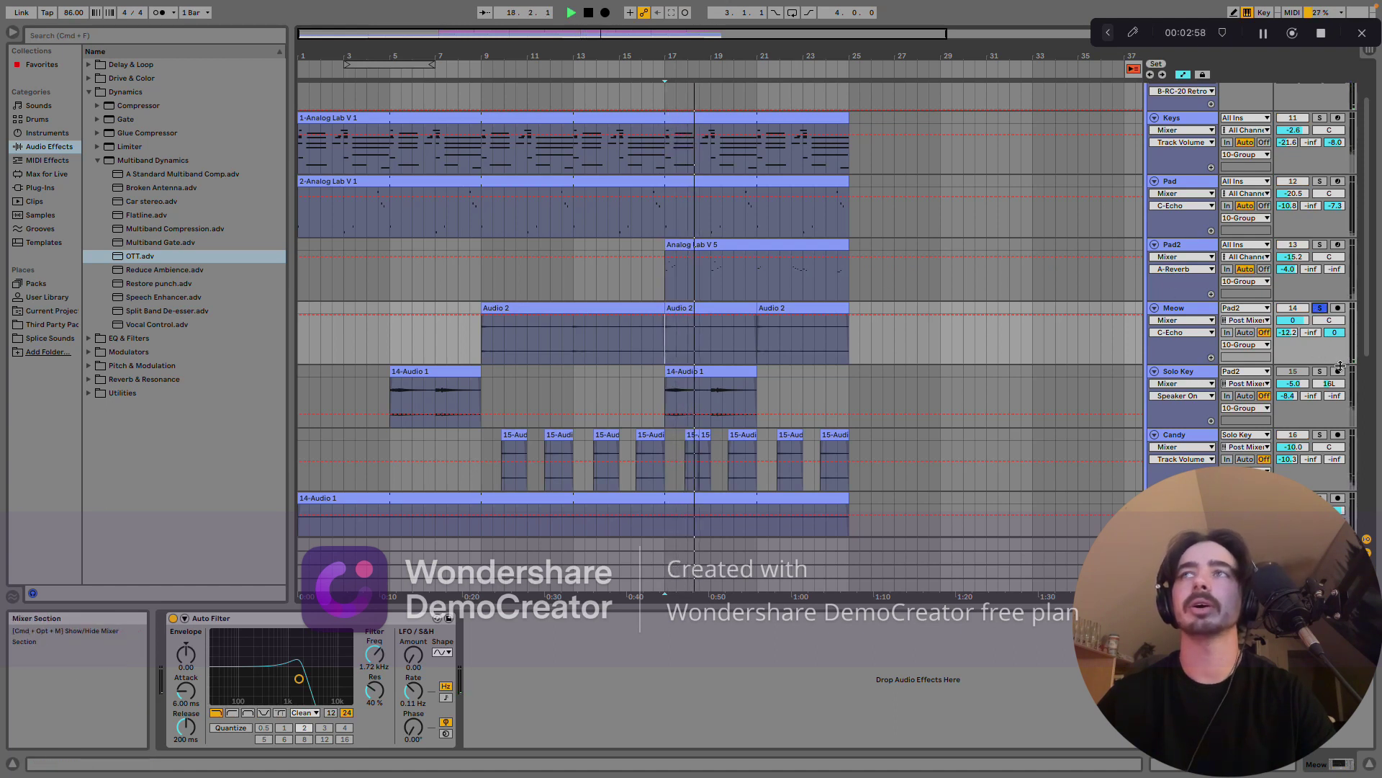
pyautogui.click(1320, 435)
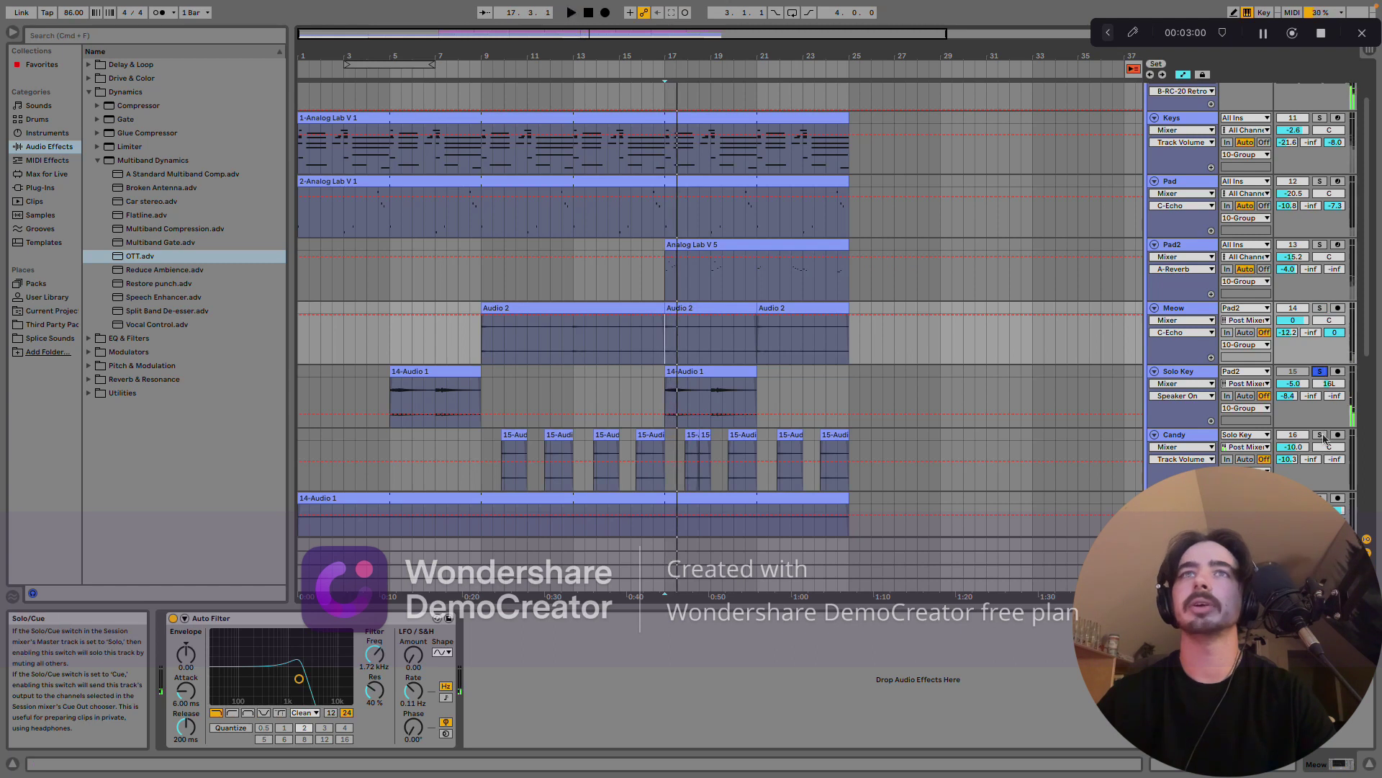
pyautogui.click(657, 438)
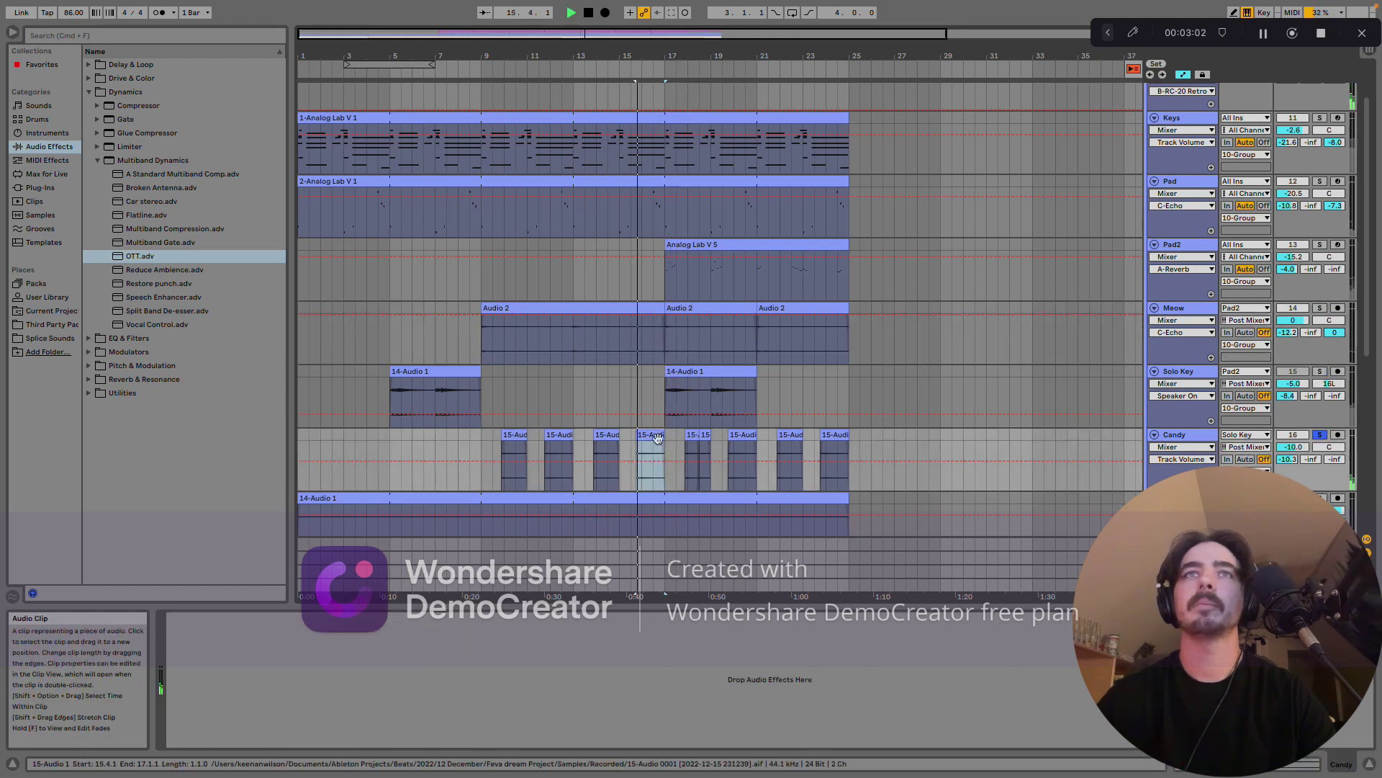
# - Browse Plug-Ins > VST3 > Arturia and load Efx FRAGMENTS onto the Candy track
pyautogui.click(43, 187)
pyautogui.click(90, 64)
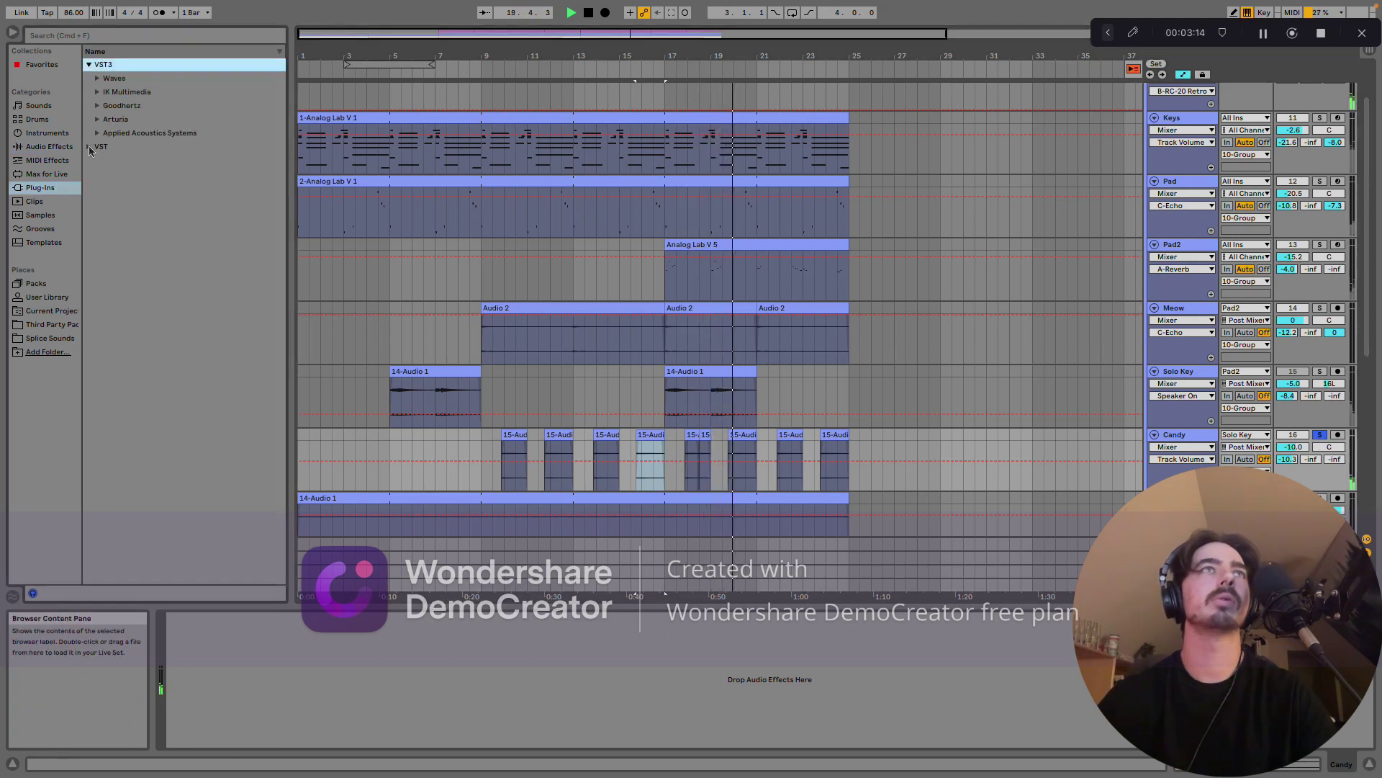
pyautogui.click(90, 147)
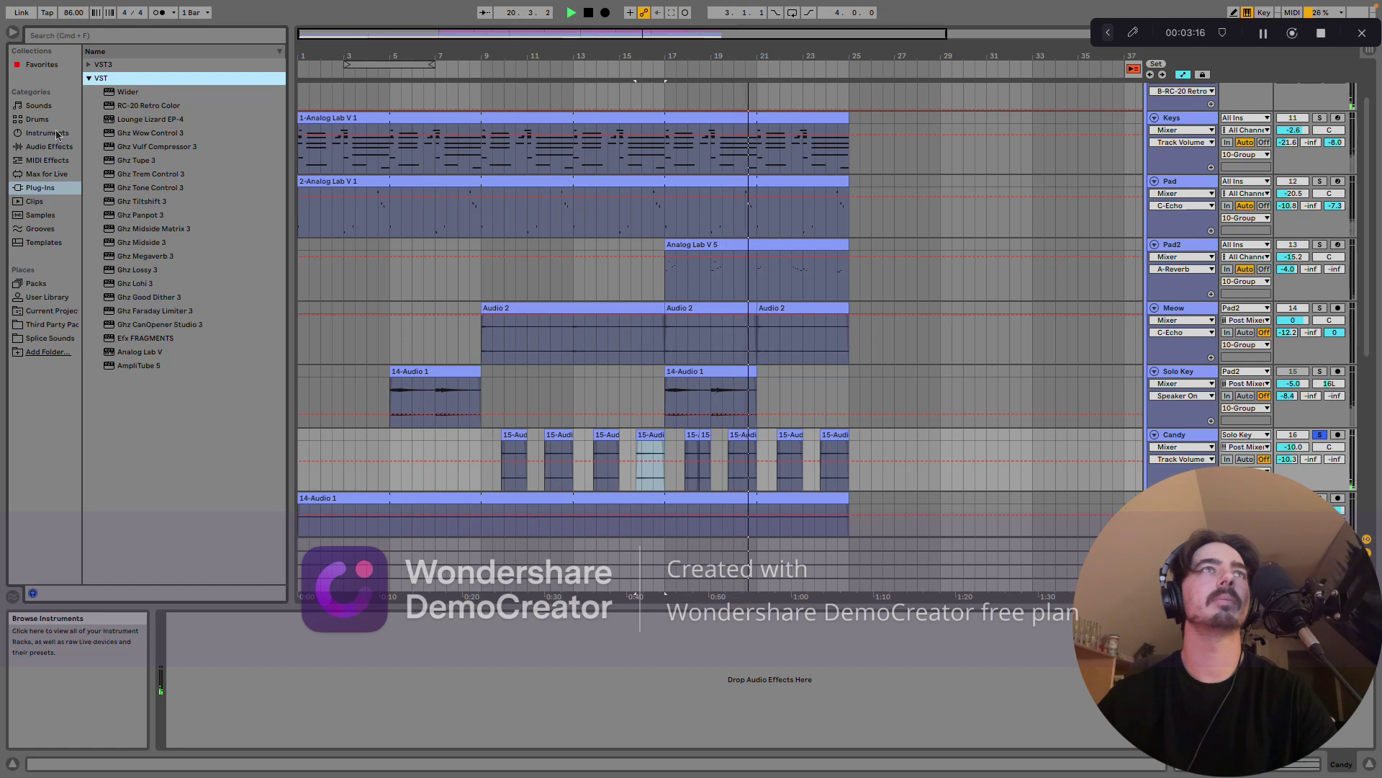
pyautogui.press('Left')
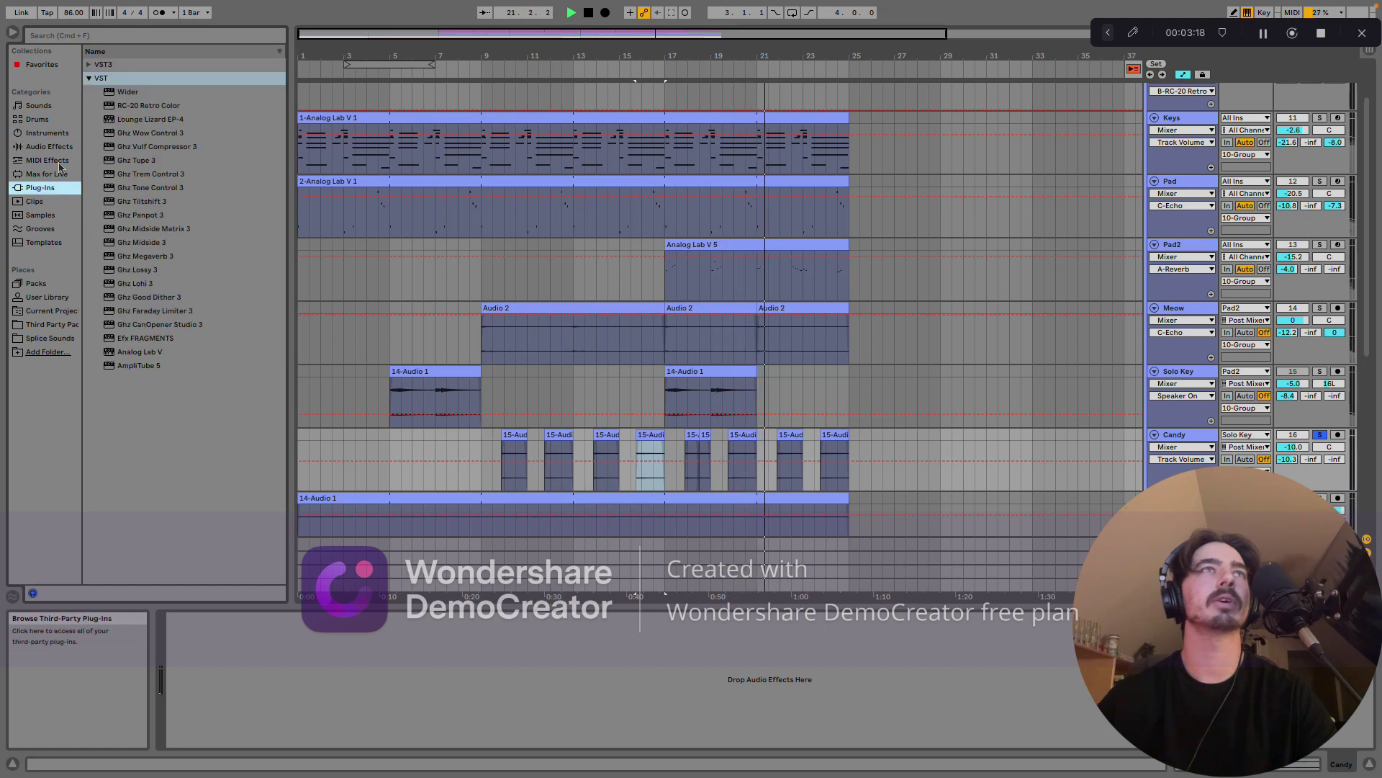
pyautogui.click(90, 65)
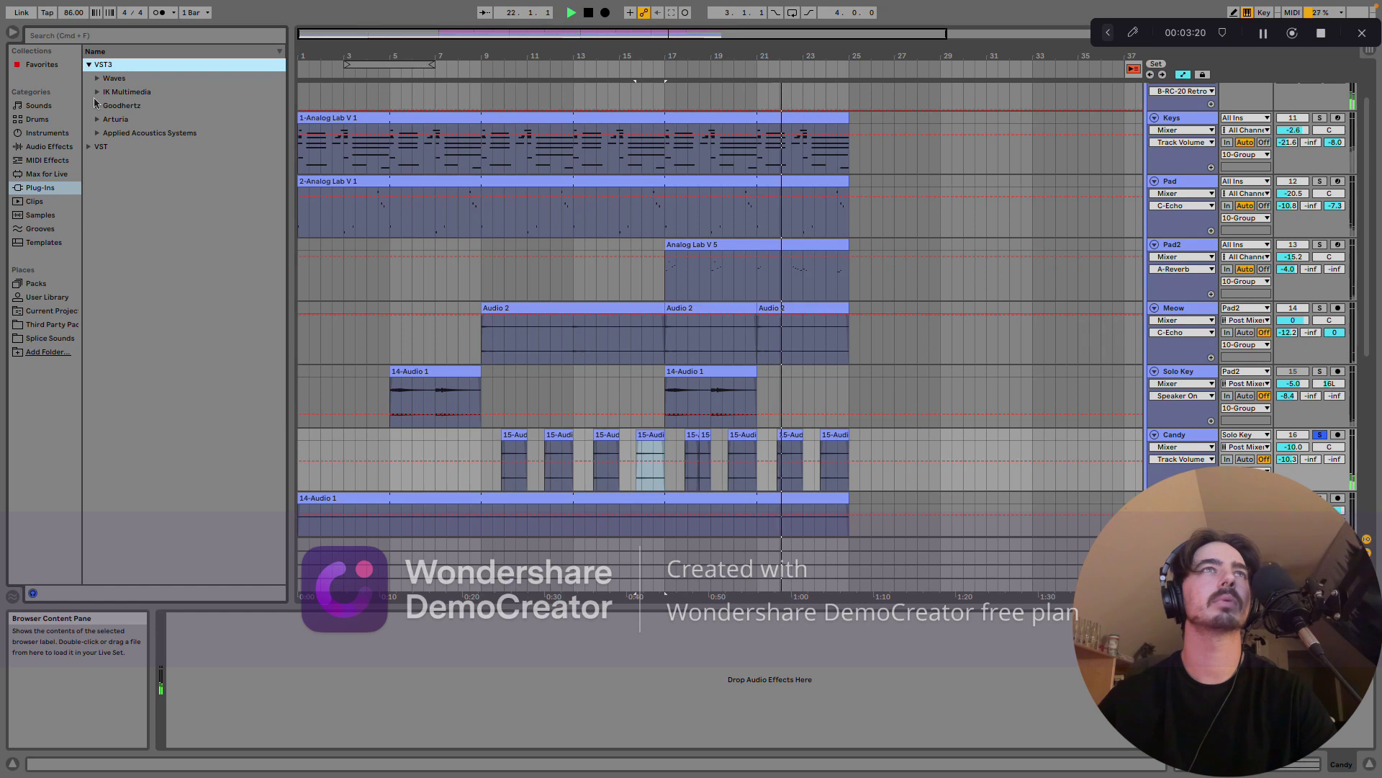
pyautogui.click(96, 101)
pyautogui.click(98, 93)
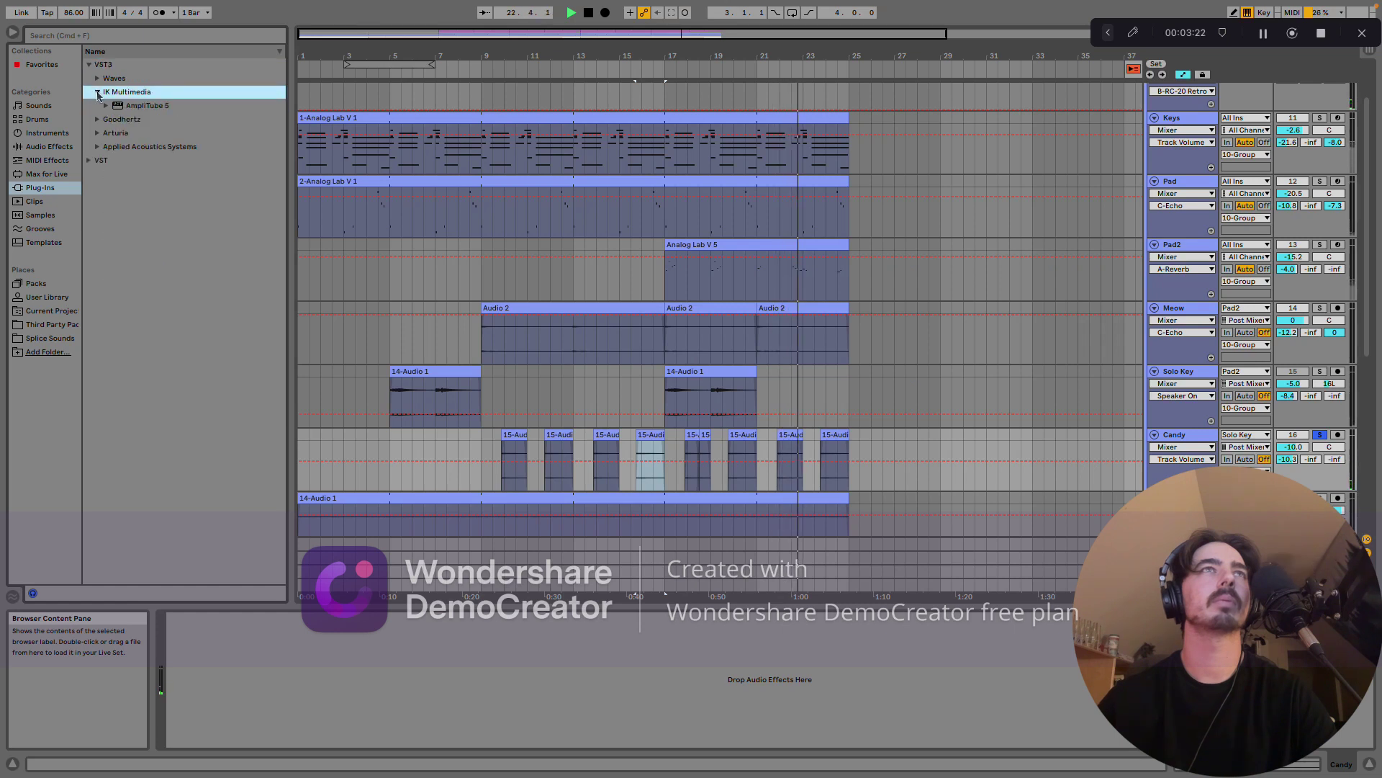
pyautogui.click(96, 79)
pyautogui.click(97, 174)
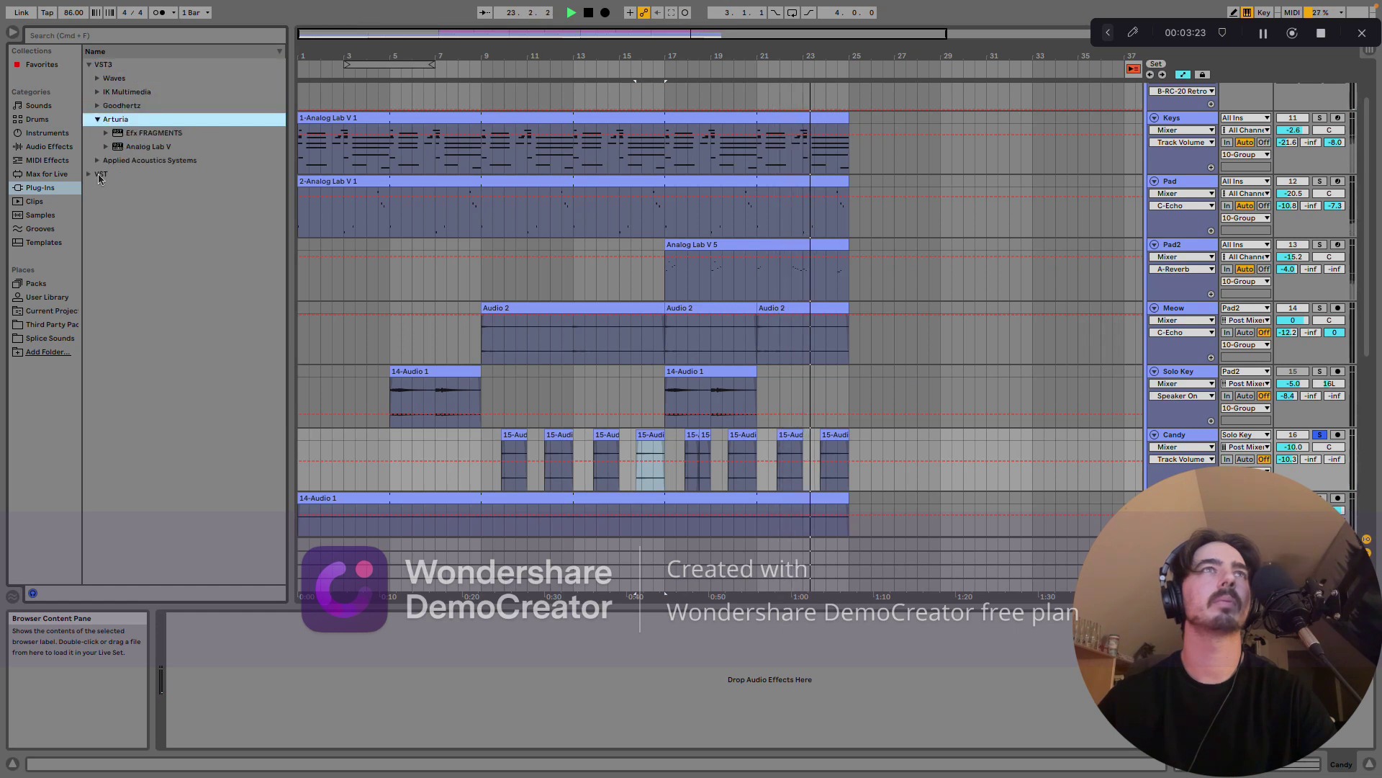
pyautogui.doubleClick(154, 134)
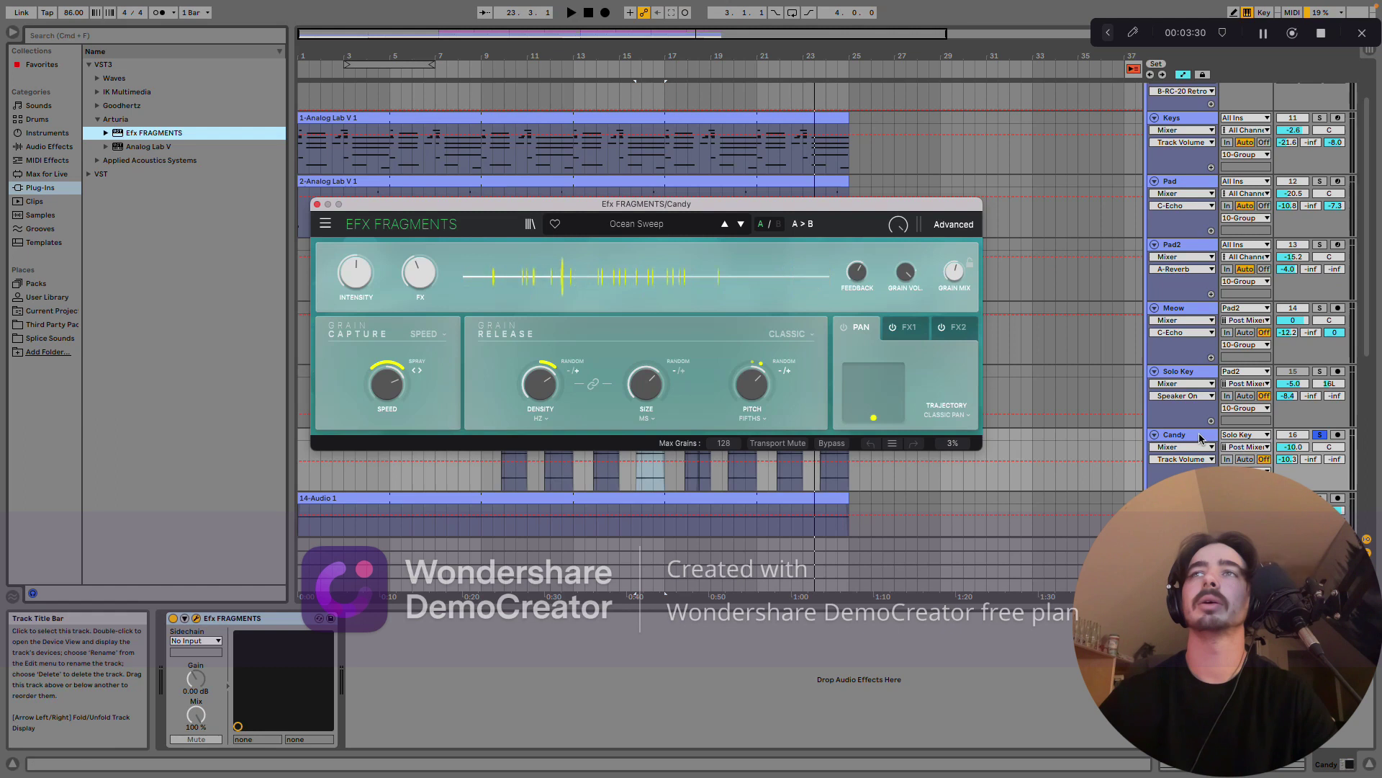
# - Move the Efx FRAGMENTS plugin window down and away from the track lanes
pyautogui.scroll(-2, 1200, 437)
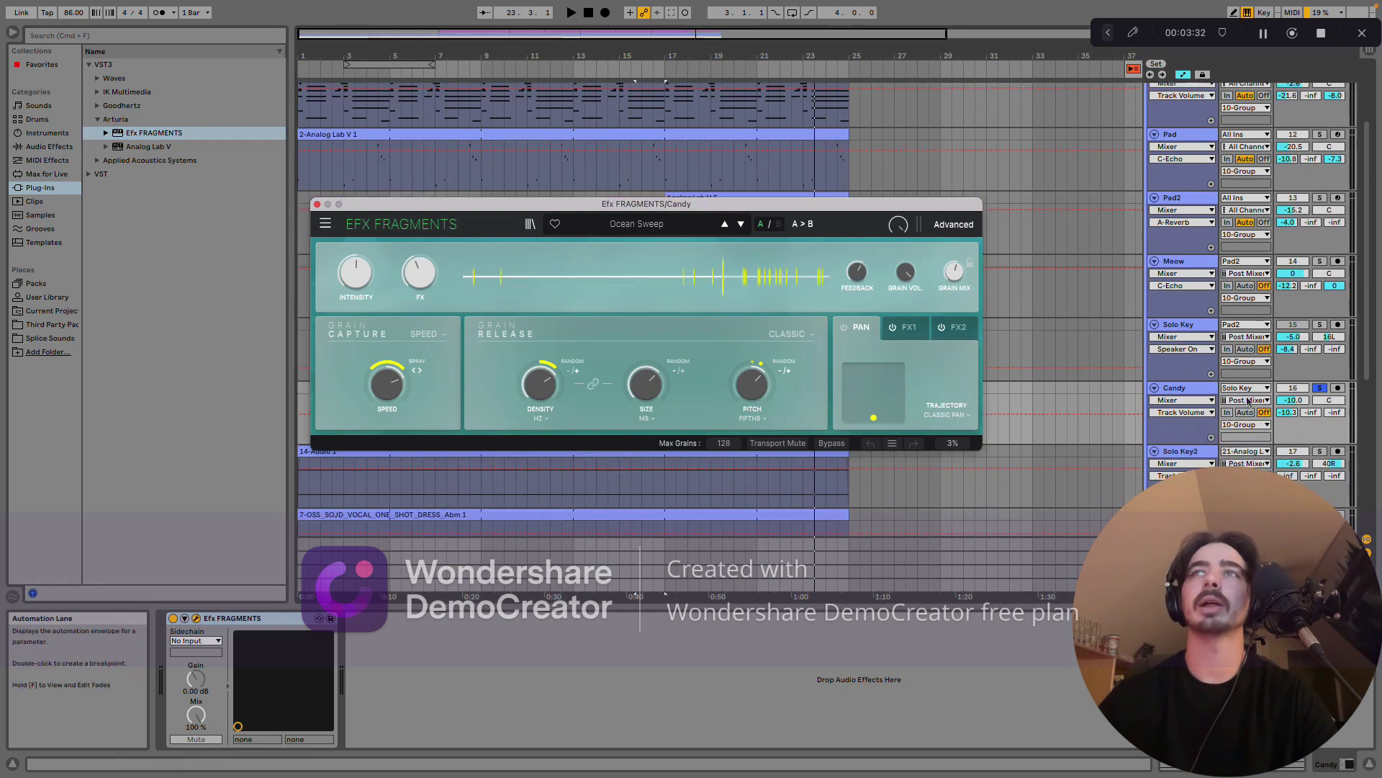
pyautogui.moveTo(853, 208); pyautogui.dragTo(1022, 447)
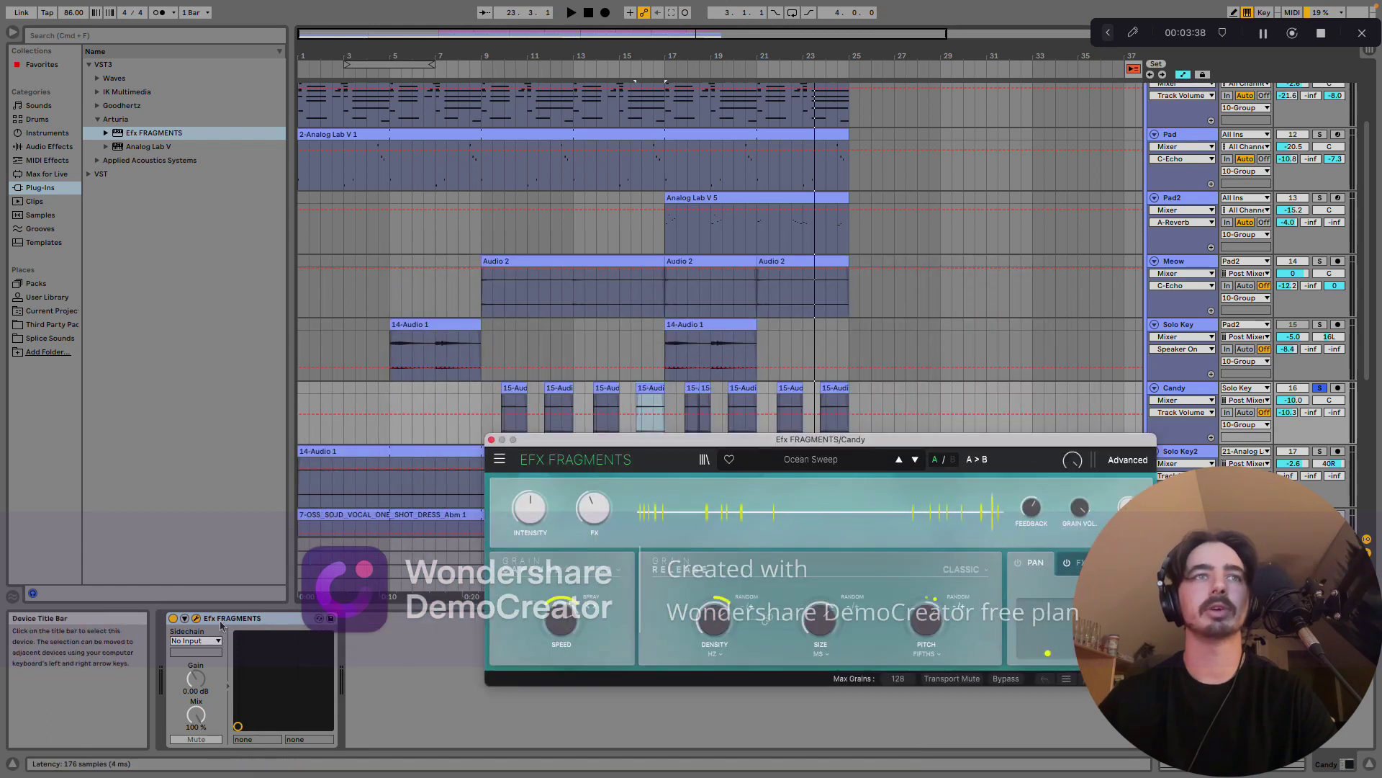
# - Remove Efx FRAGMENTS from Candy, then solo Solo Key2 with playback starting at bar 5
pyautogui.press('Delete')
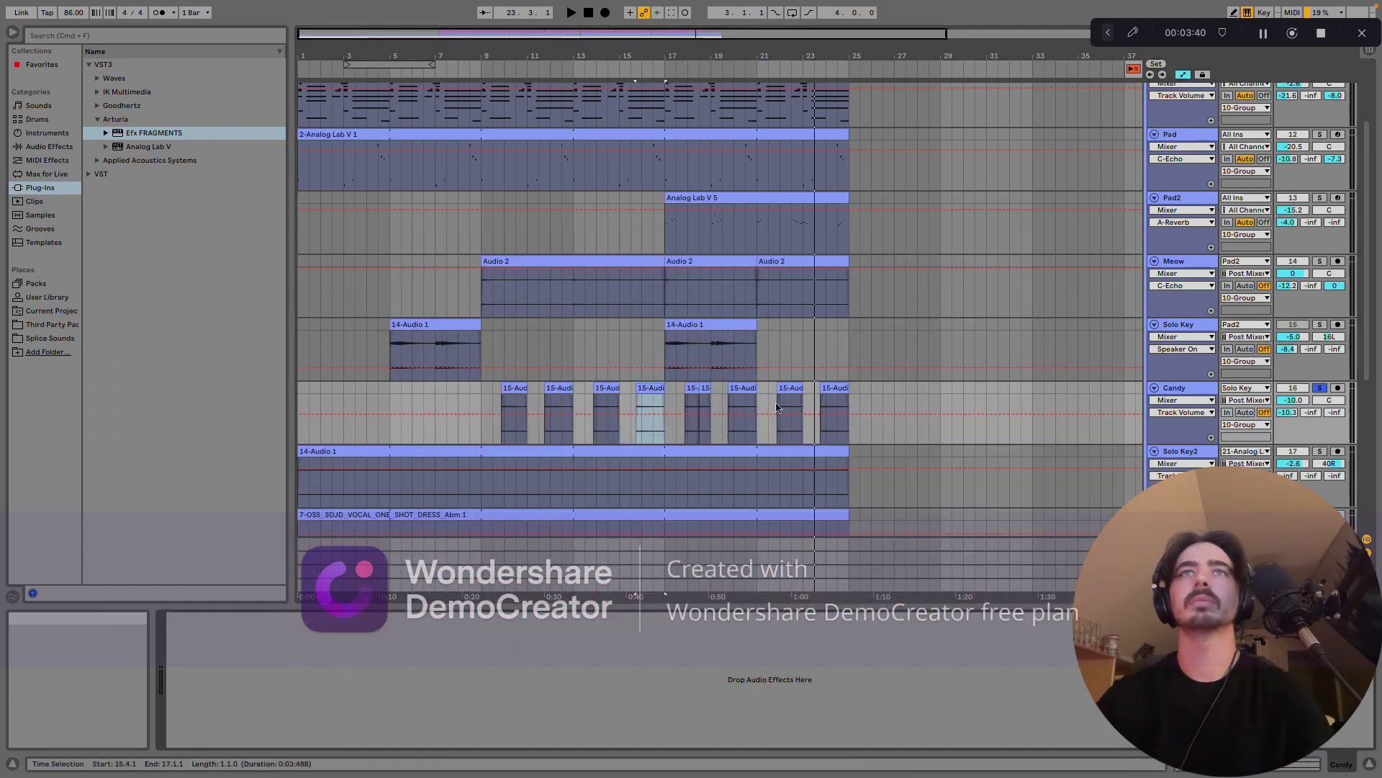
pyautogui.scroll(-3, 1112, 314)
pyautogui.click(1320, 289)
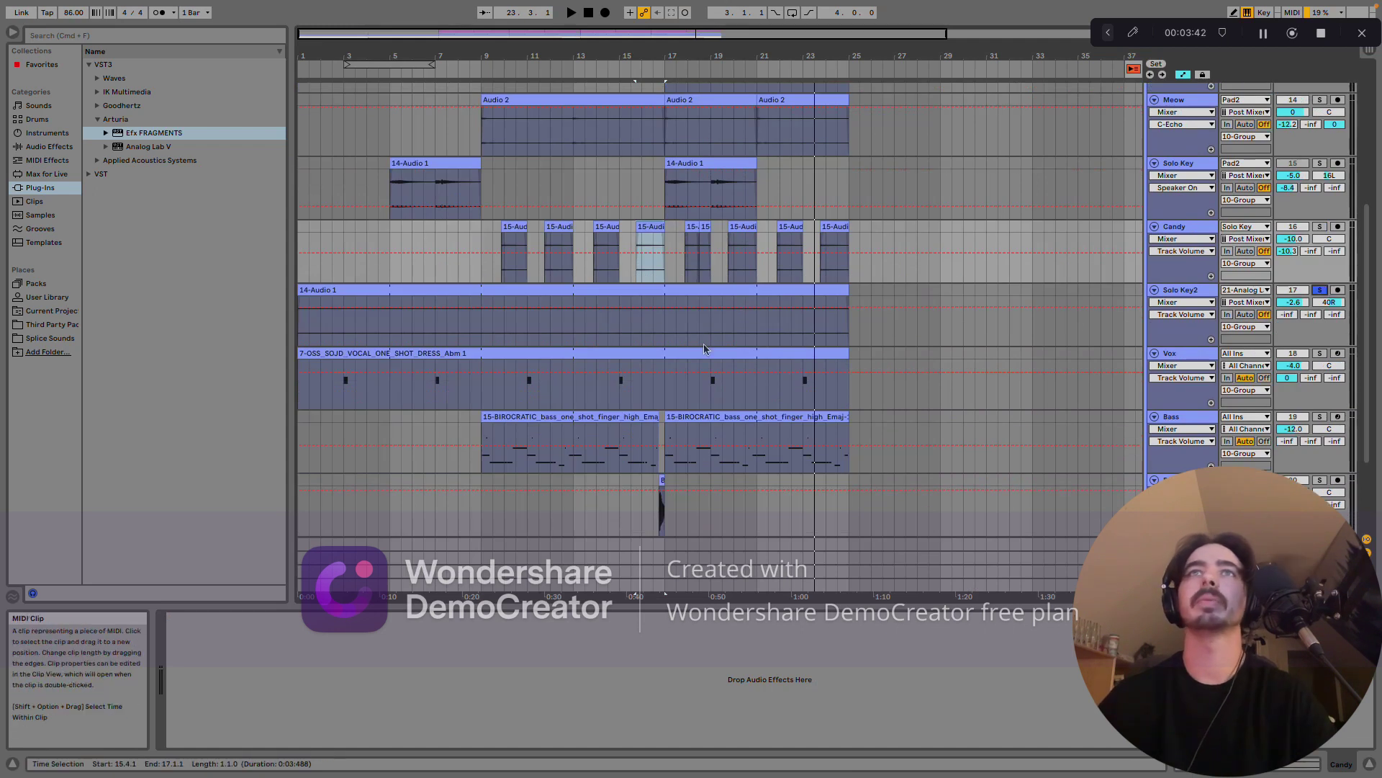
pyautogui.click(390, 325)
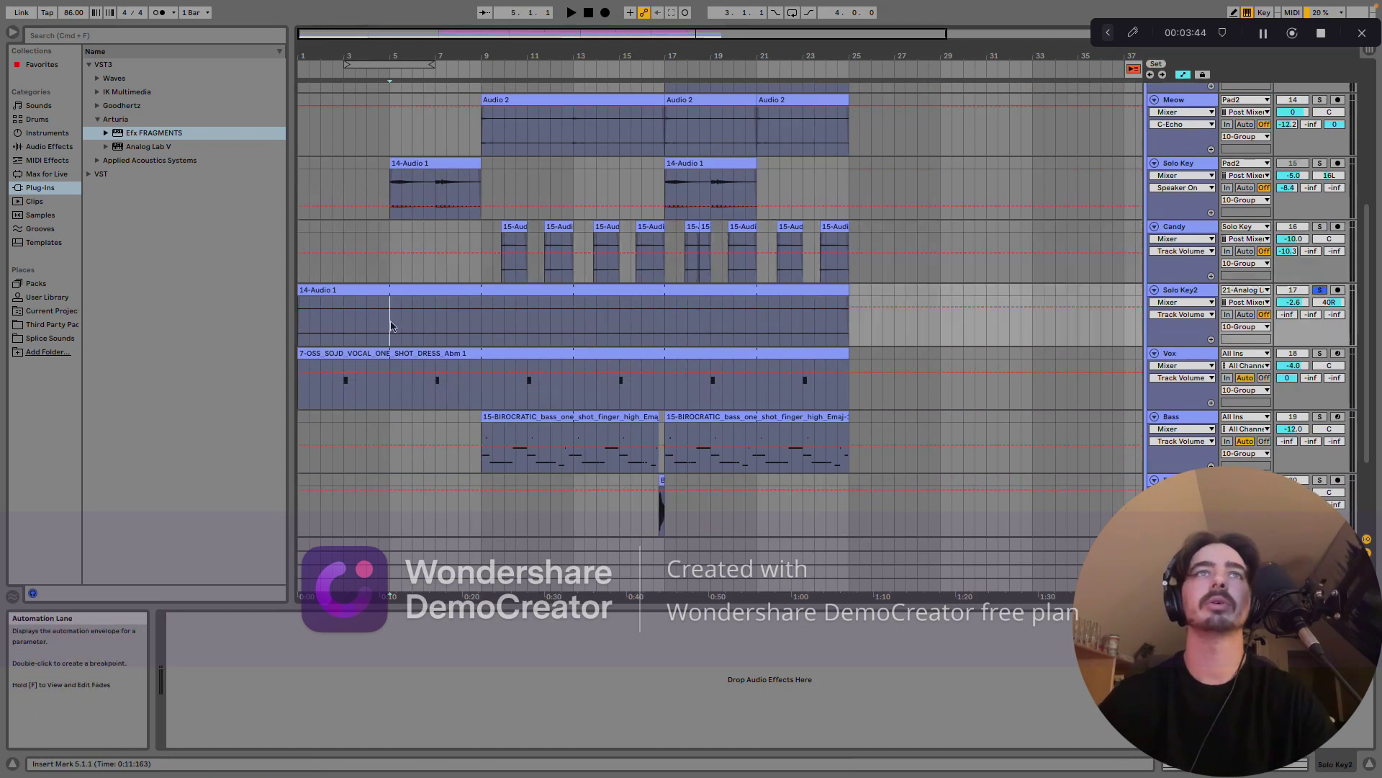
# - Solo the Vox track and play it from its vocal clip around bar 11
pyautogui.click(1320, 353)
pyautogui.press('space')
pyautogui.click(527, 404)
pyautogui.press('space')
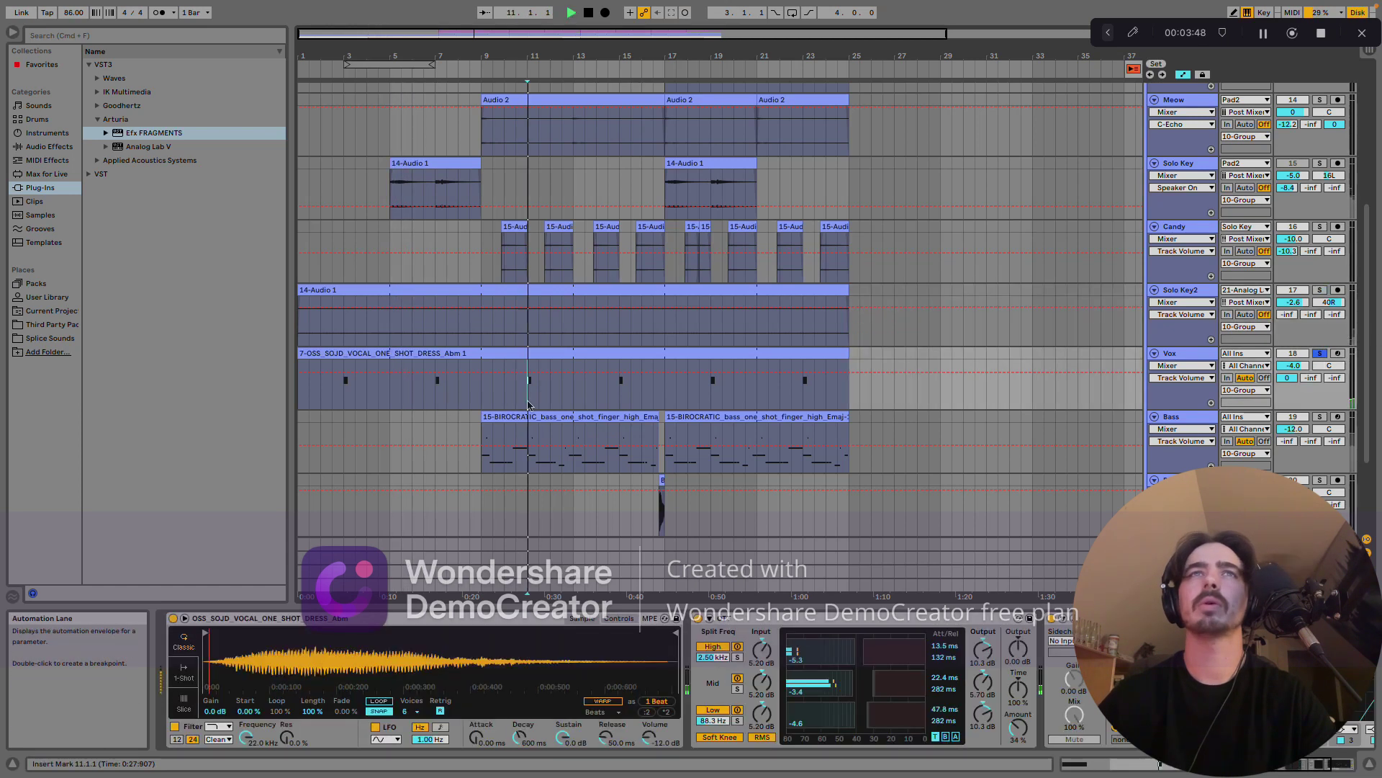
pyautogui.click(1191, 357)
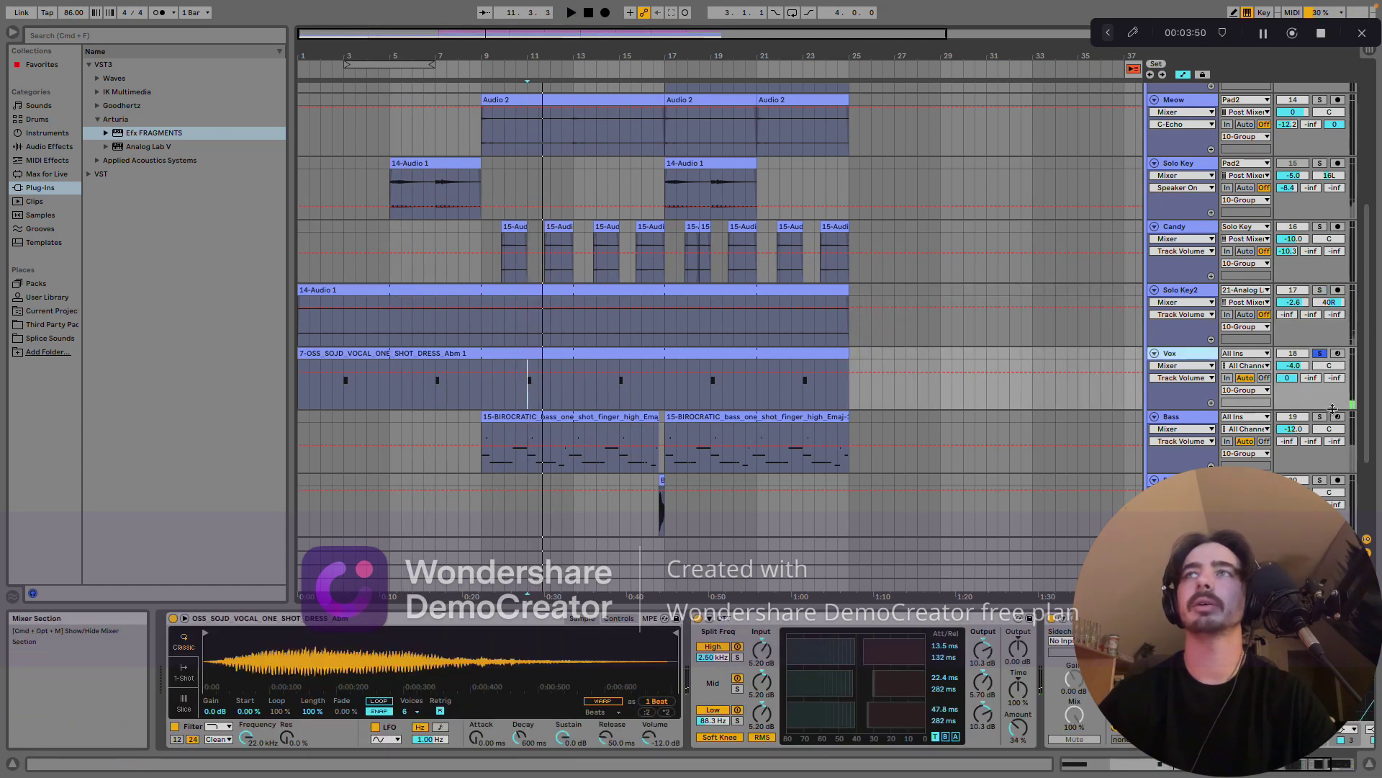
pyautogui.click(529, 396)
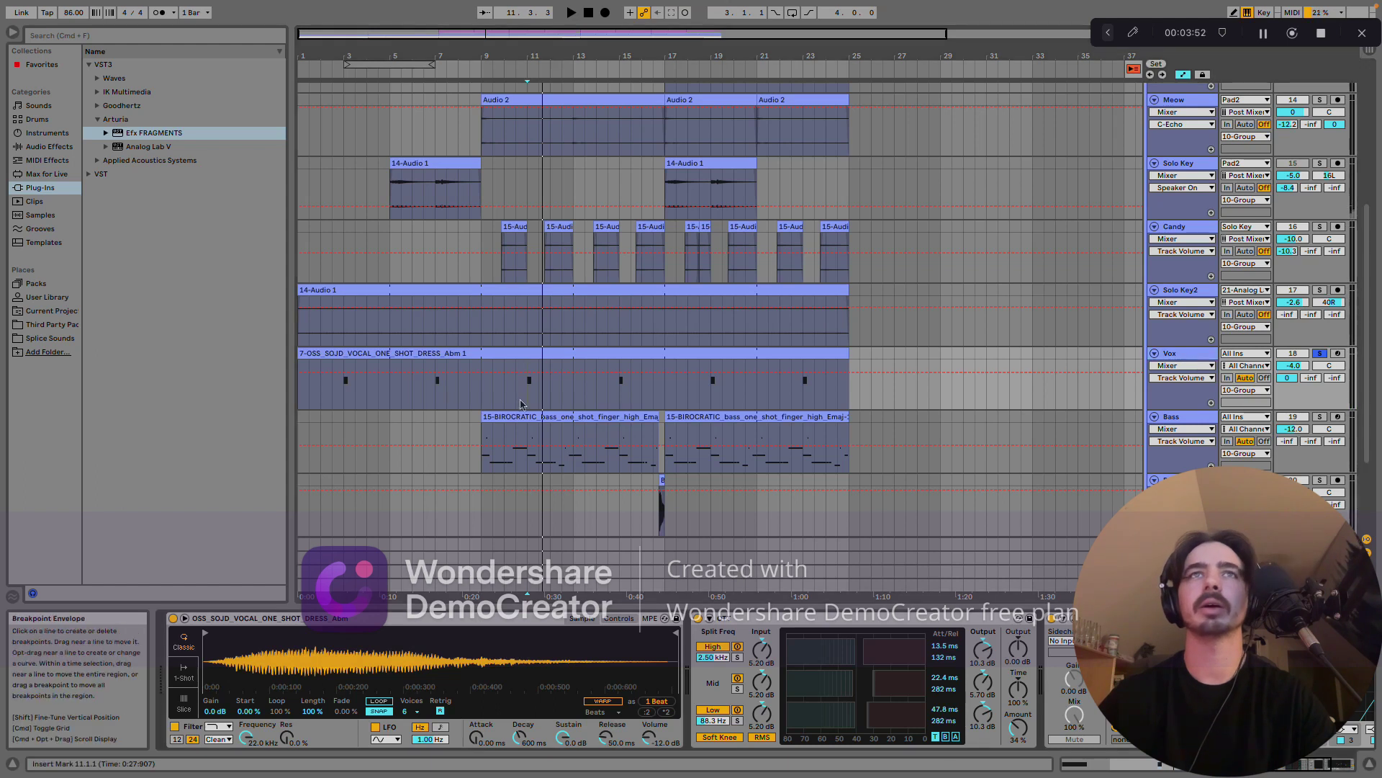
# - Solo the Bass track and play it, showing its BIROCRATIC sampler and EQ Eight
pyautogui.click(1320, 416)
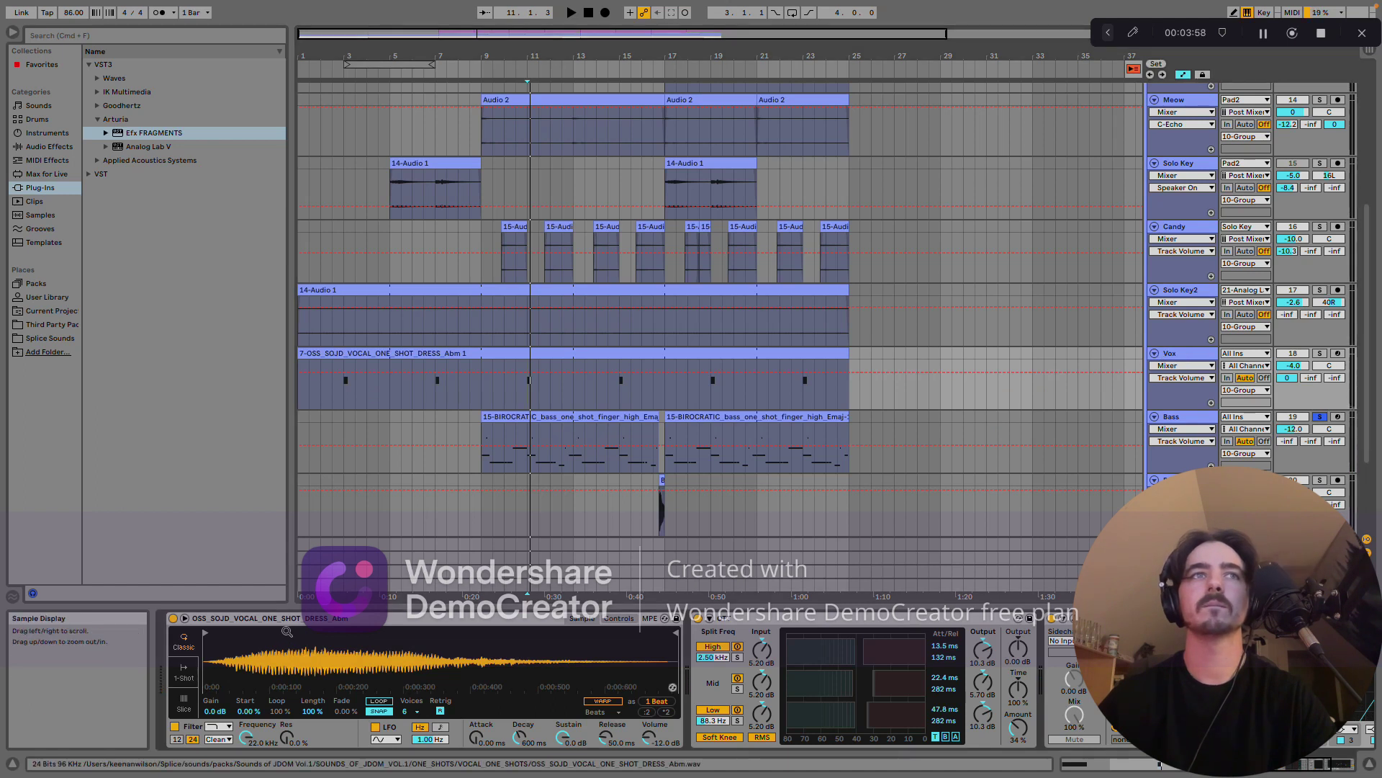
pyautogui.click(1320, 479)
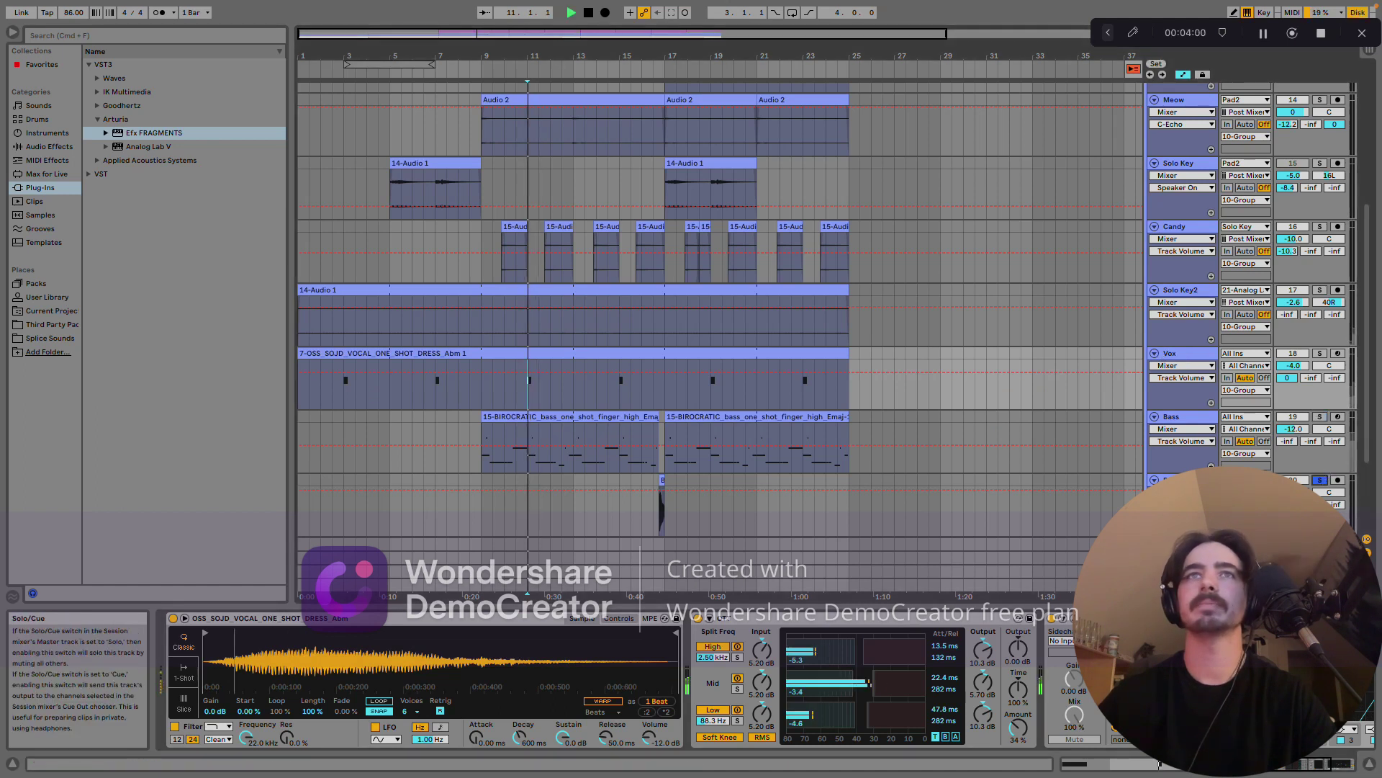
pyautogui.press('space')
pyautogui.click(1320, 417)
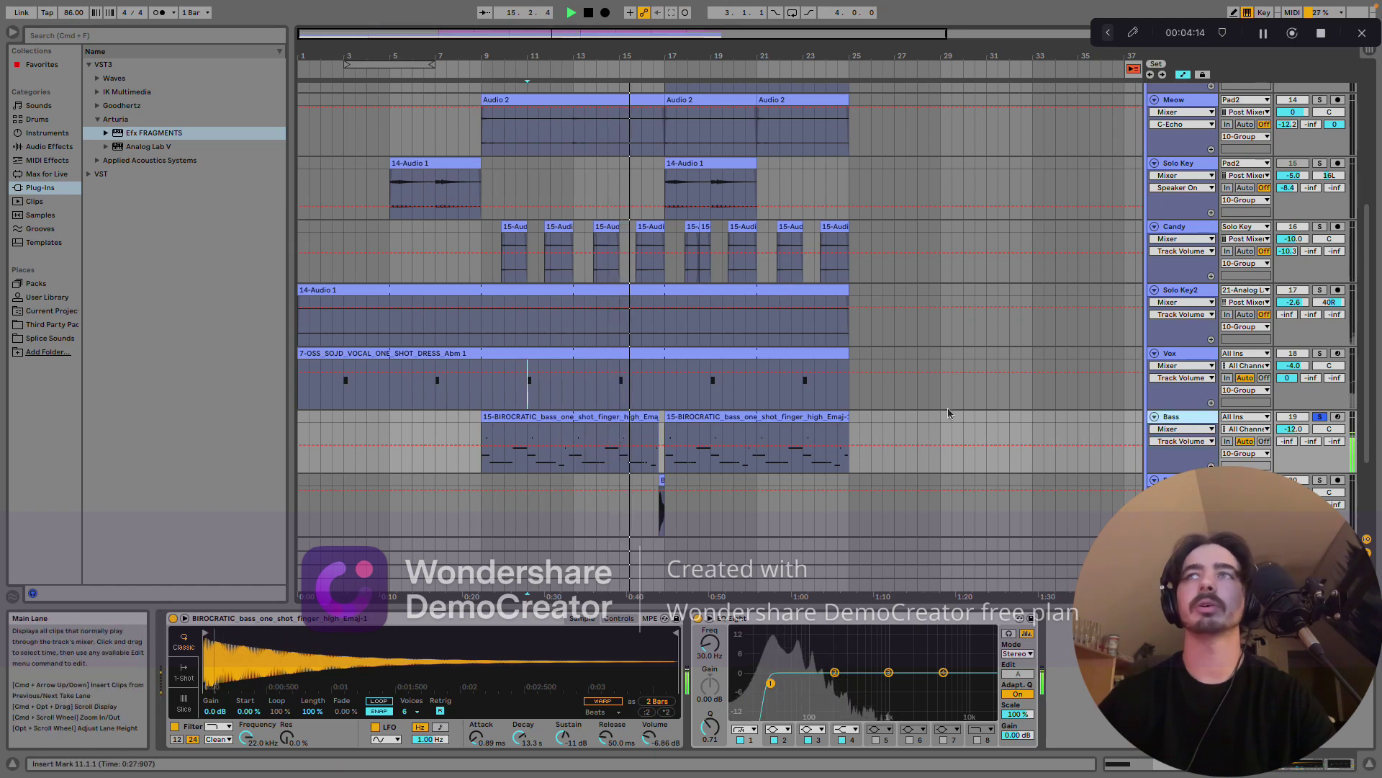
# - Solo the Bass Slide track with the playback point set in its lane
pyautogui.scroll(-2, 1318, 414)
pyautogui.click(1320, 408)
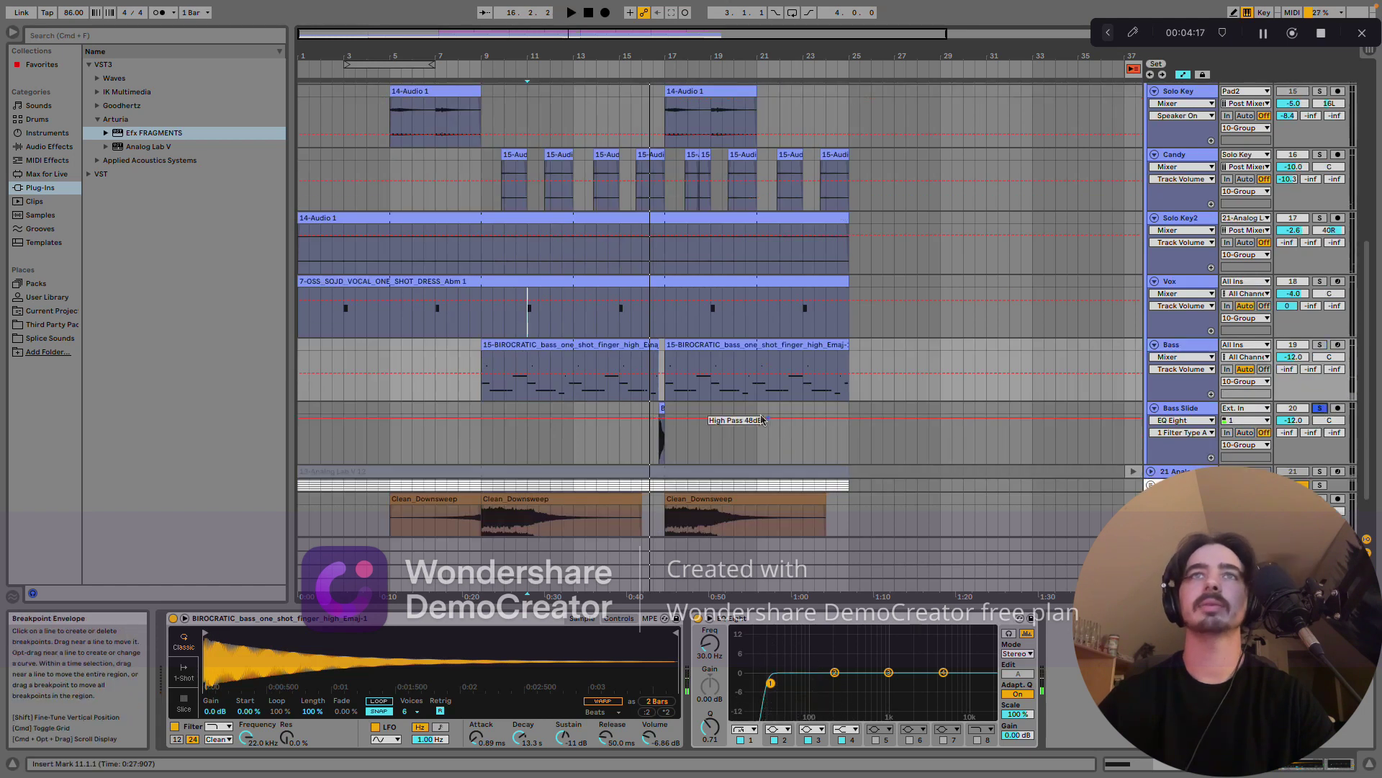
pyautogui.click(657, 435)
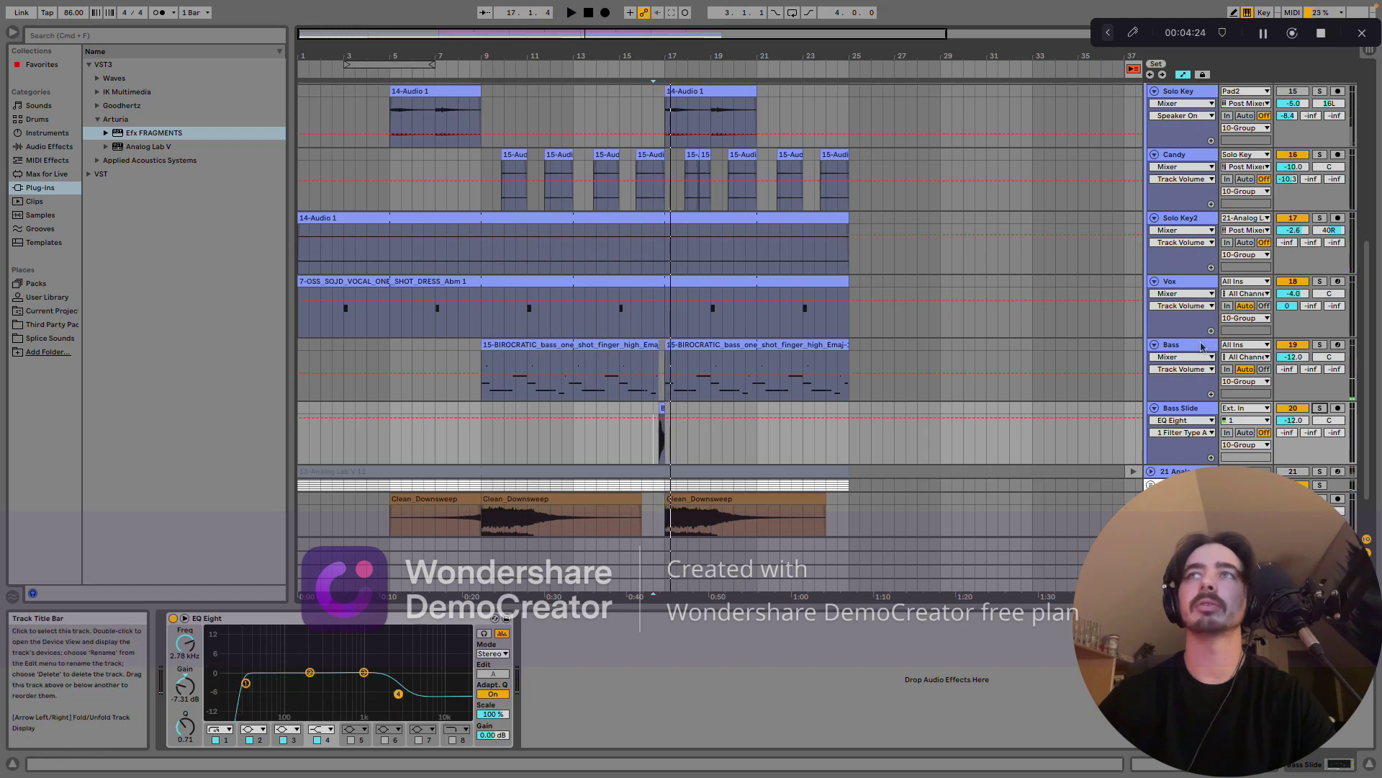
# - Stop playback and show the first BIROCRATIC bass clip's notes (bars 9–13) in the clip editor
pyautogui.click(637, 346)
pyautogui.press('space')
pyautogui.doubleClick(636, 346)
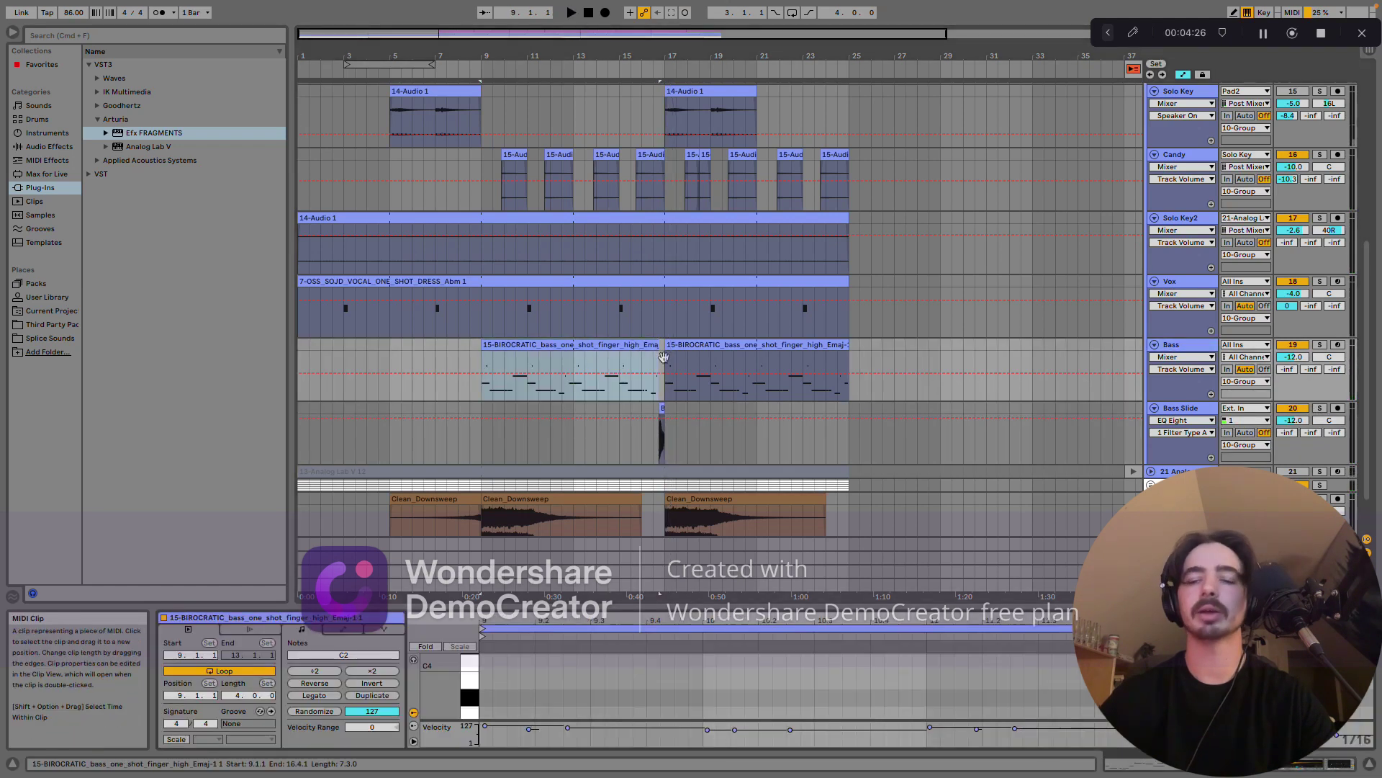
# - Fold the Bass and Bass Slide tracks and unfold the Atmosphere group
pyautogui.click(1155, 350)
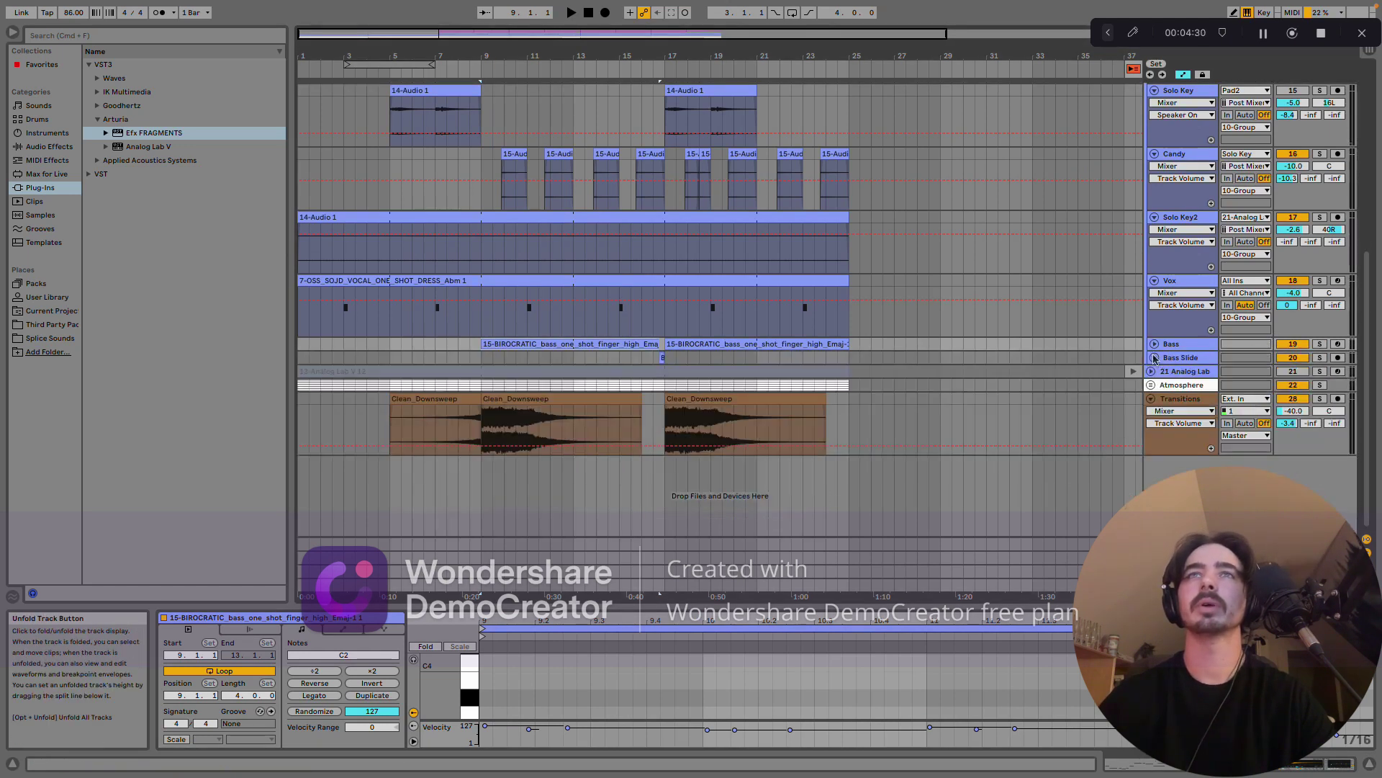
pyautogui.click(1155, 358)
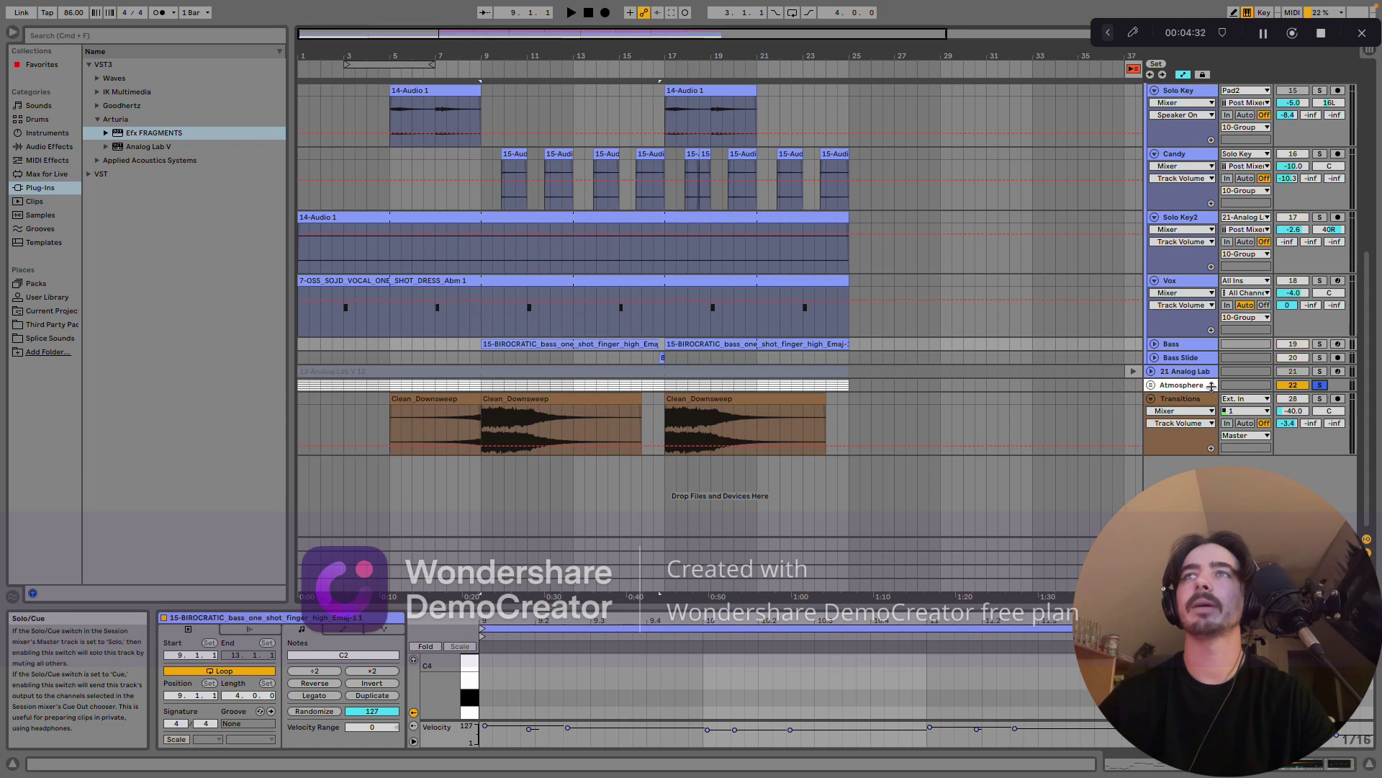
pyautogui.click(1151, 385)
pyautogui.scroll(-5, 873, 295)
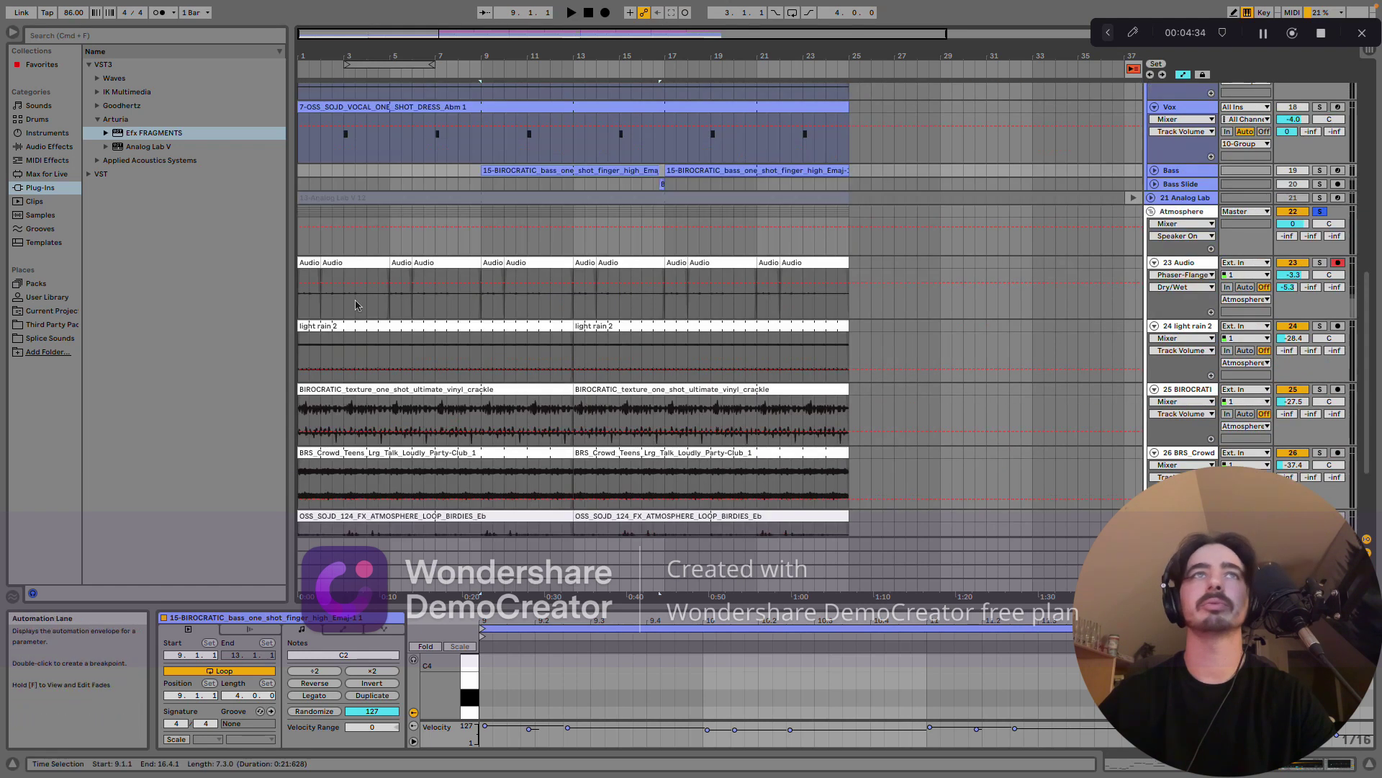
pyautogui.scroll(-2, 874, 295)
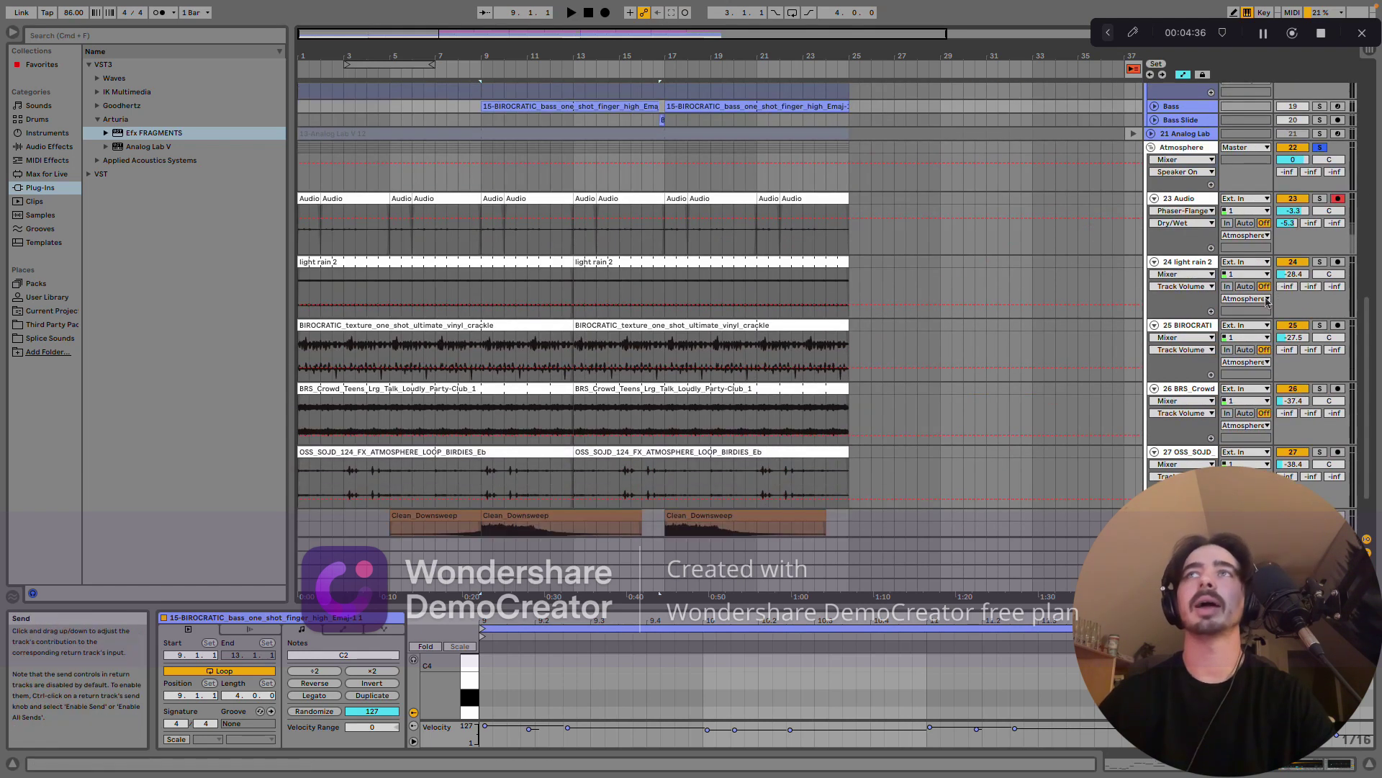
# - Play the atmosphere layers soloing vinyl crackle, then crowd noise; fold Atmosphere and select the Clean_Downsweep clip
pyautogui.press('space')
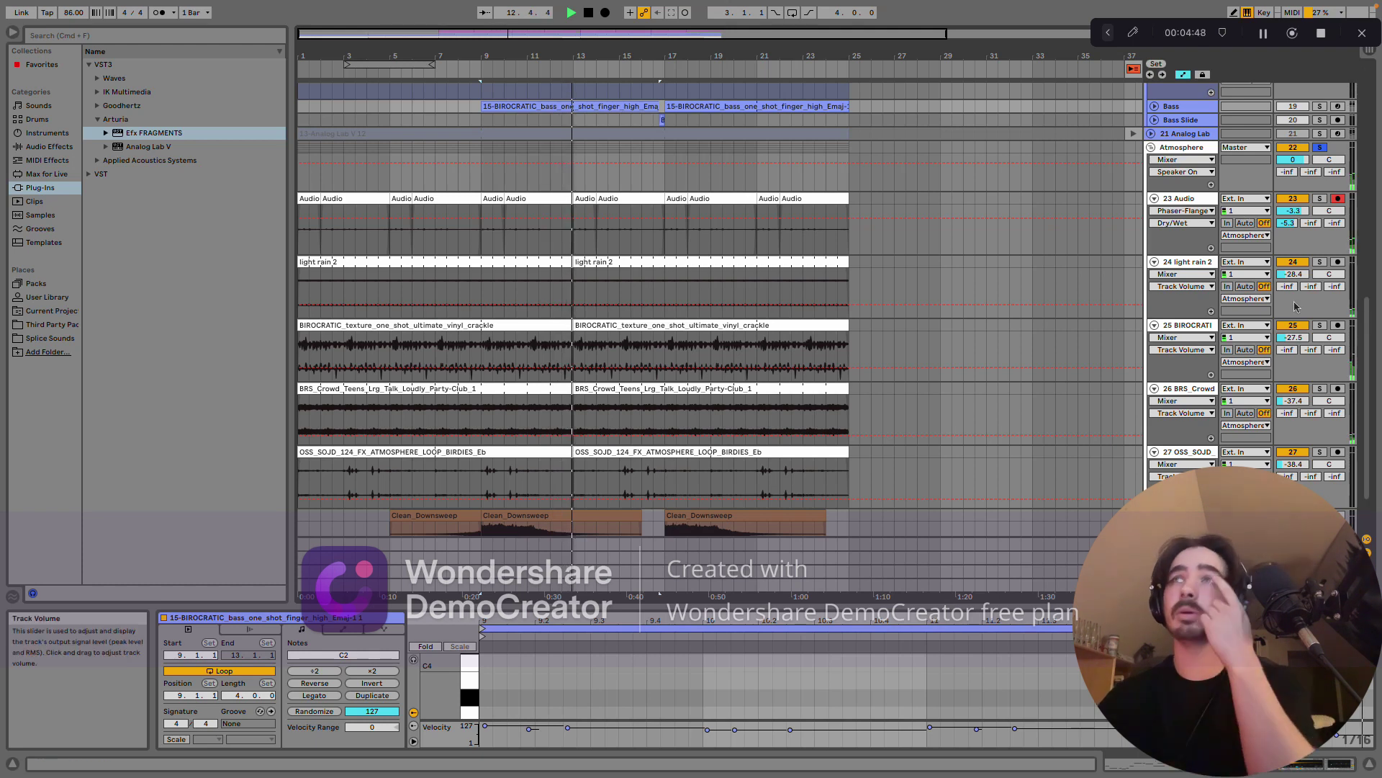
pyautogui.click(1321, 325)
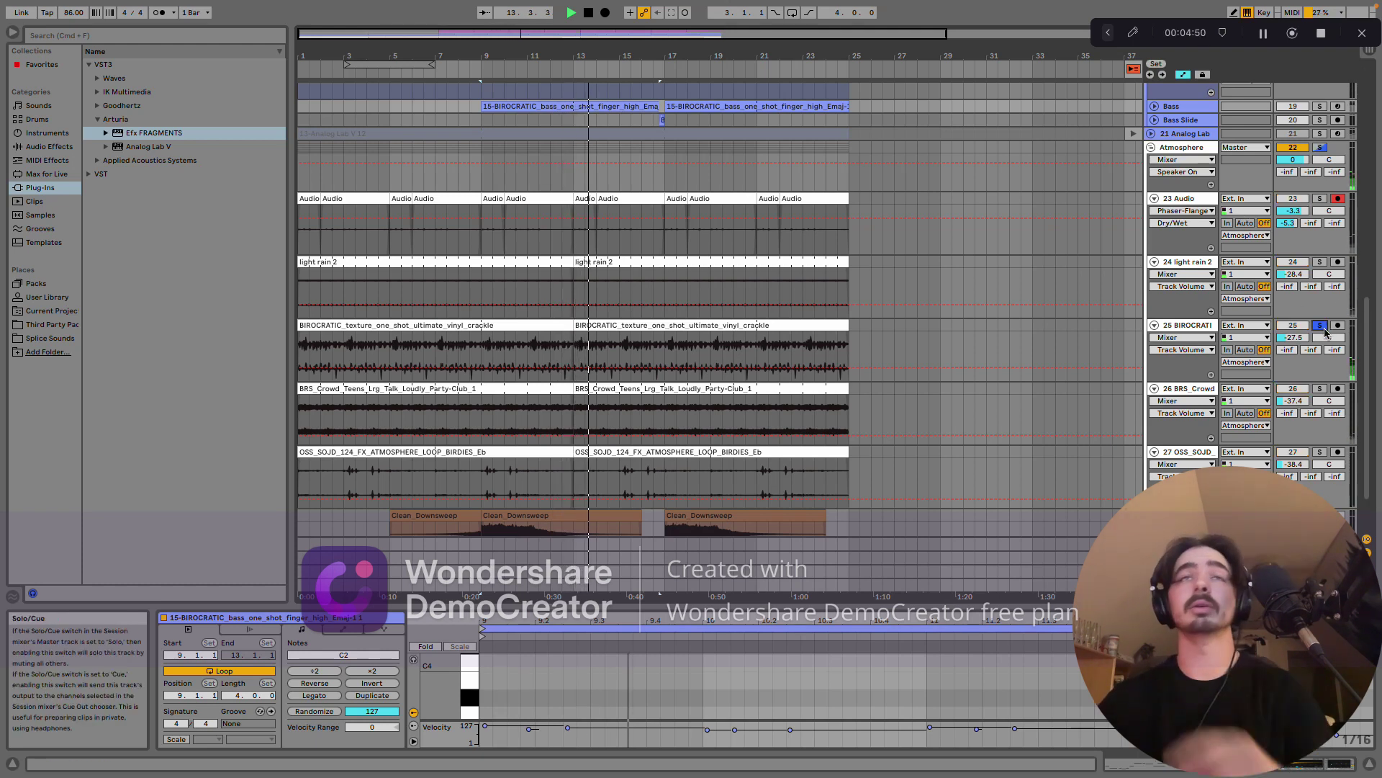
pyautogui.click(1319, 389)
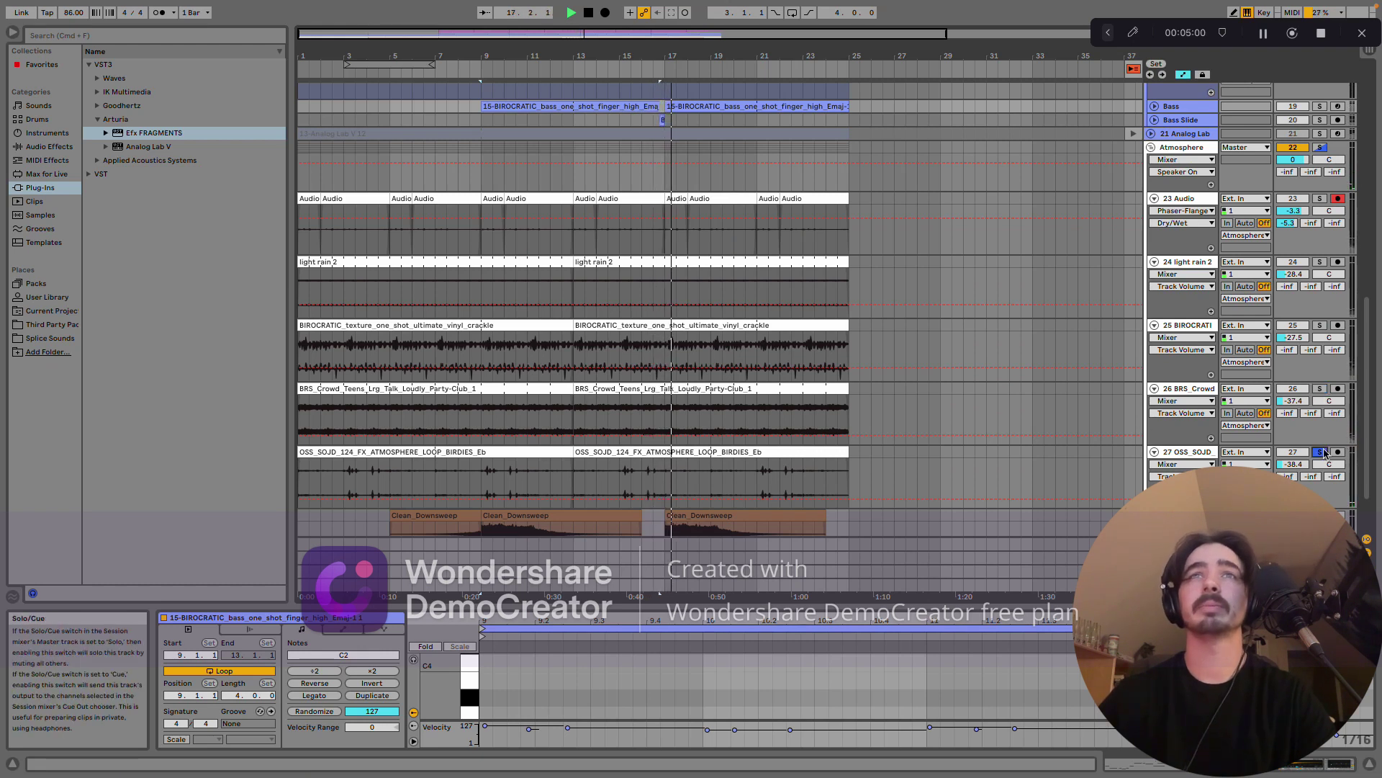
pyautogui.click(1151, 148)
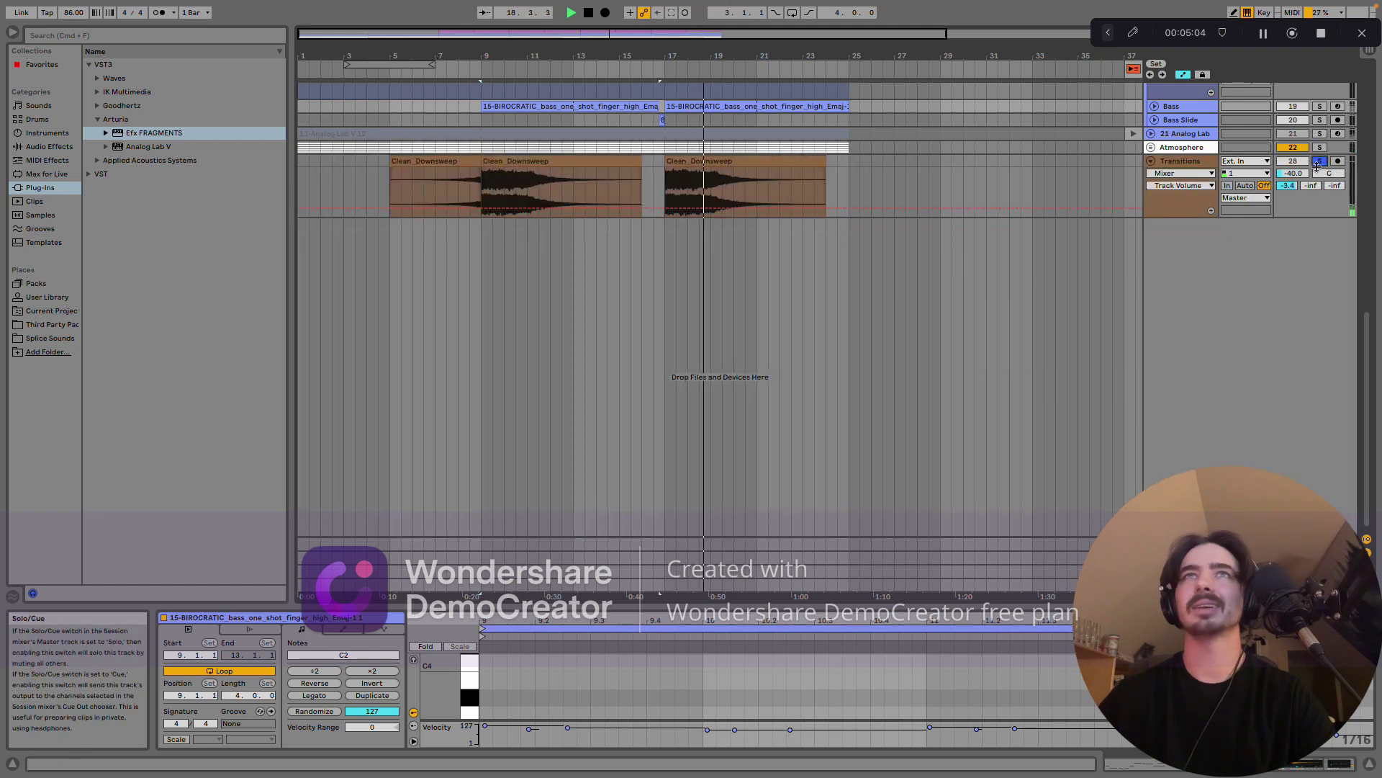
pyautogui.click(665, 176)
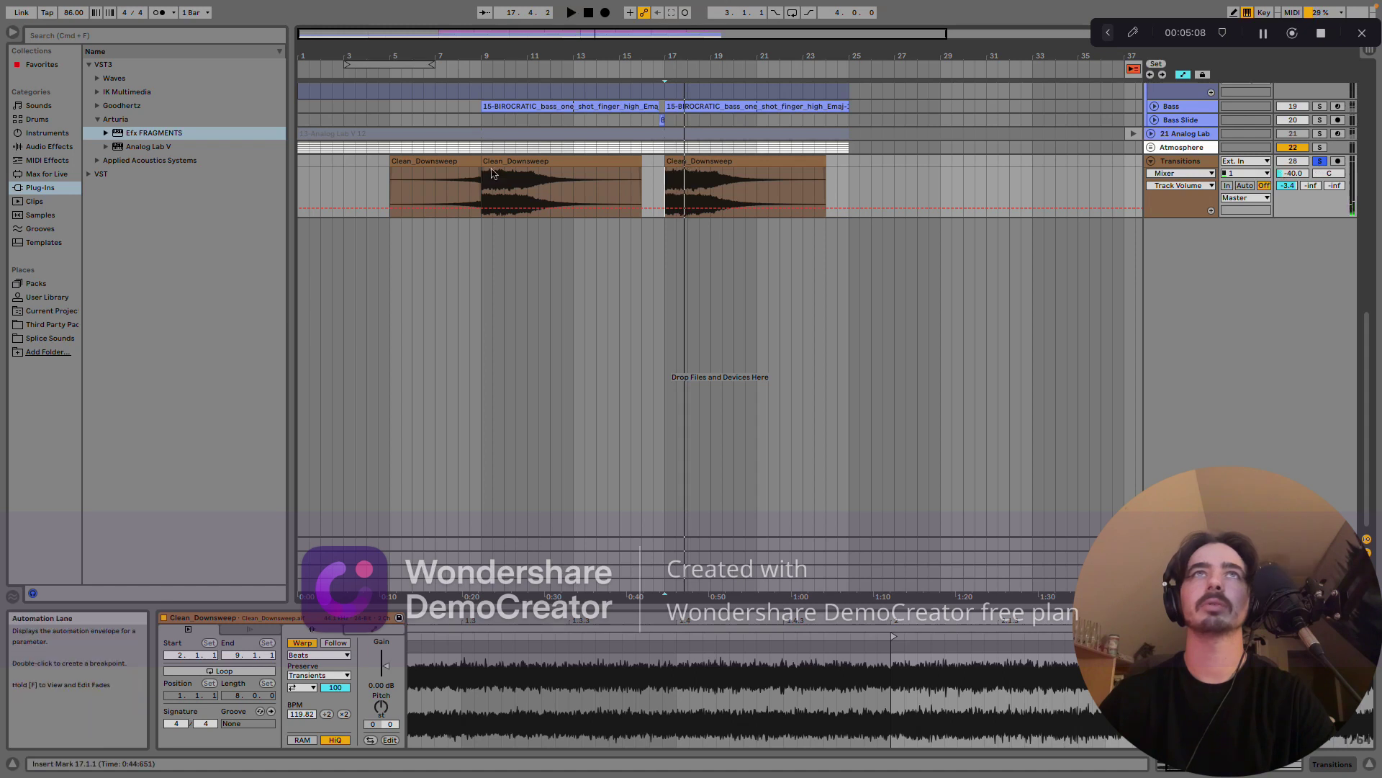
# - Clear the clip selection and play the full beat from bar 1
pyautogui.click(303, 165)
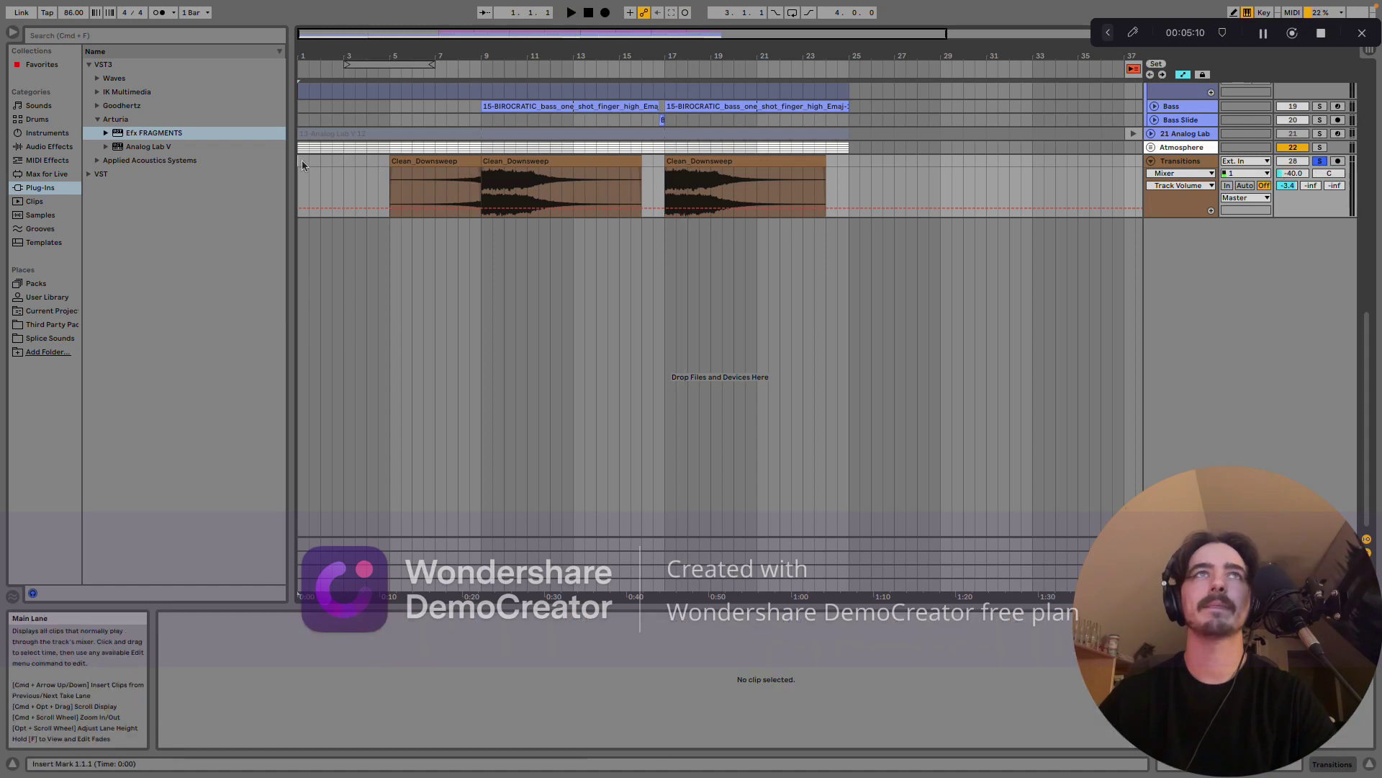
pyautogui.press('space')
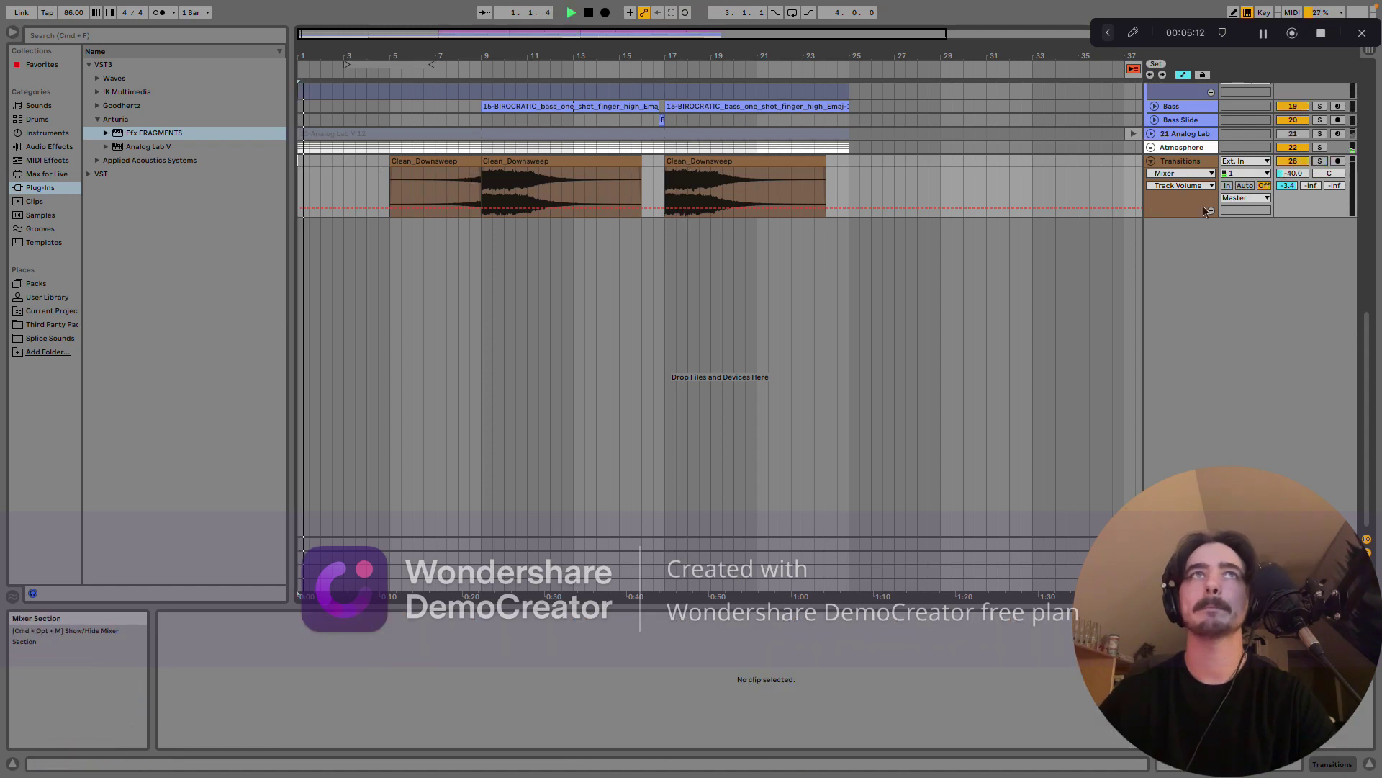